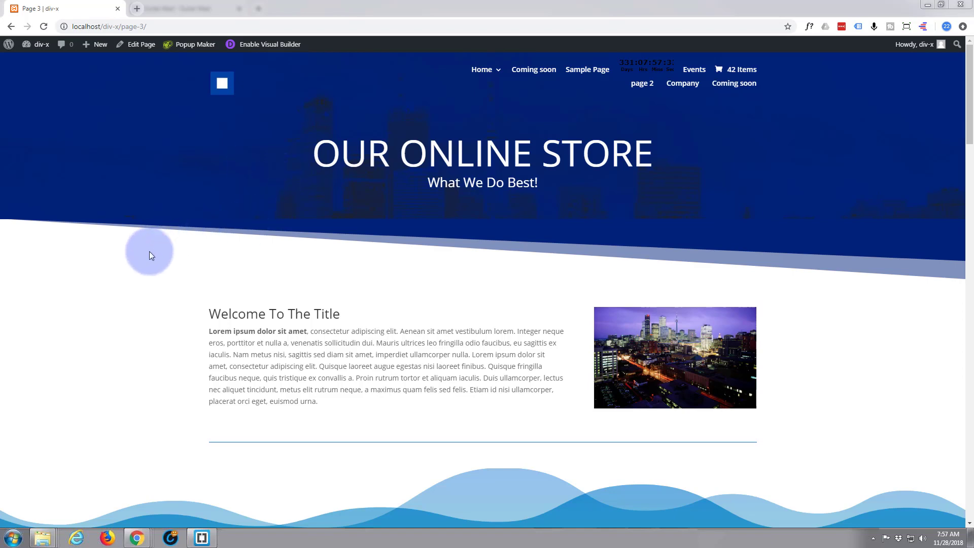
# Enable the Visual Builder for the "Our Online Store" page.
pyautogui.scroll(-5, 132, 269)
pyautogui.scroll(4, 132, 271)
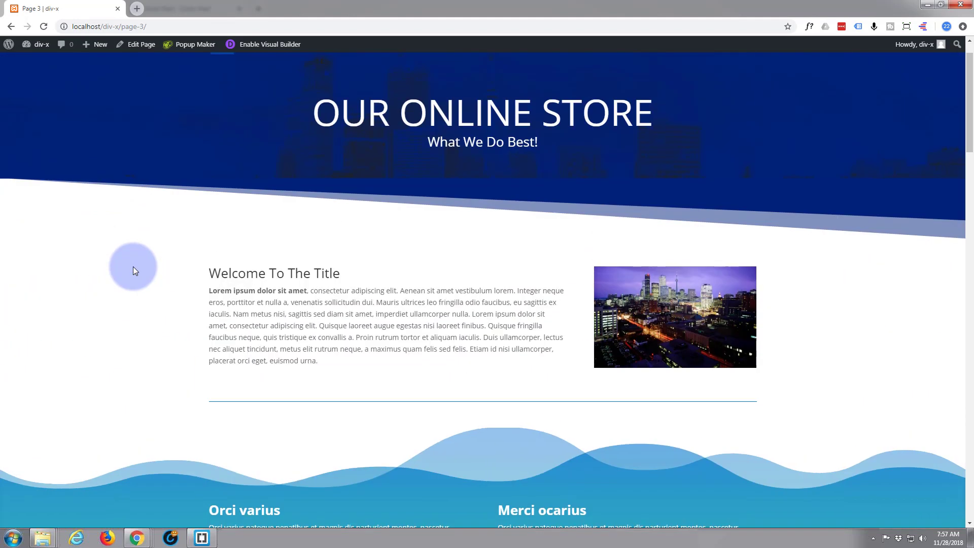
pyautogui.scroll(1, 133, 270)
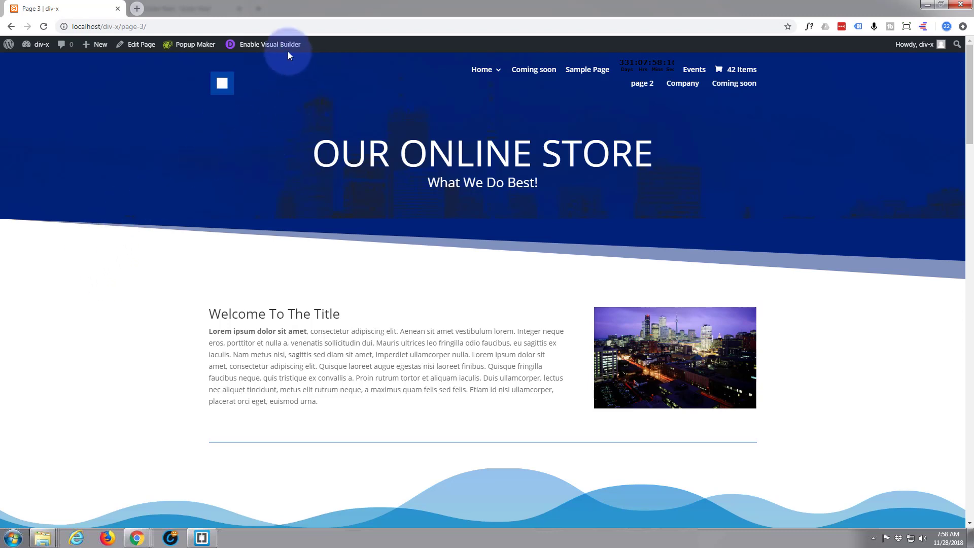
pyautogui.click(264, 45)
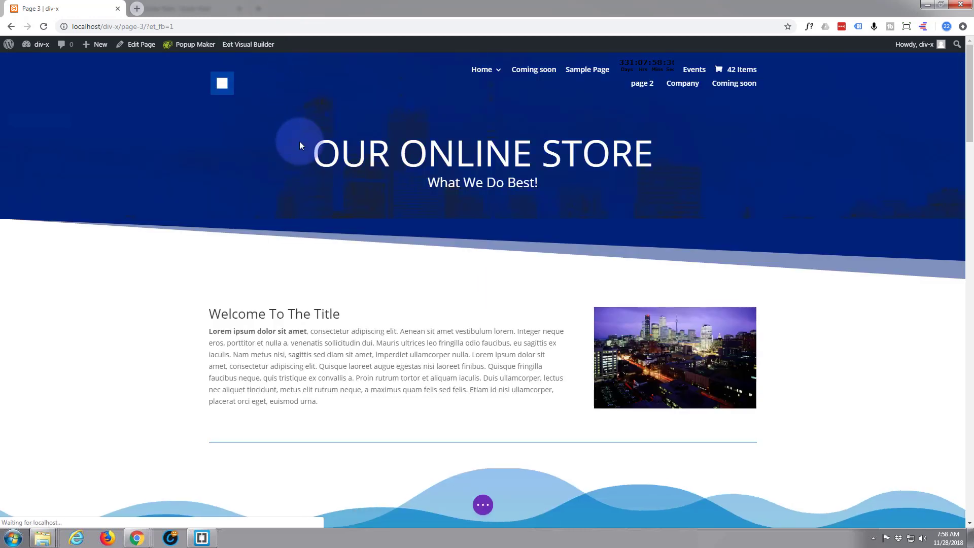
# Insert a regular section with a row of three equal columns between the divider line and the wave section.
pyautogui.scroll(-5, 301, 143)
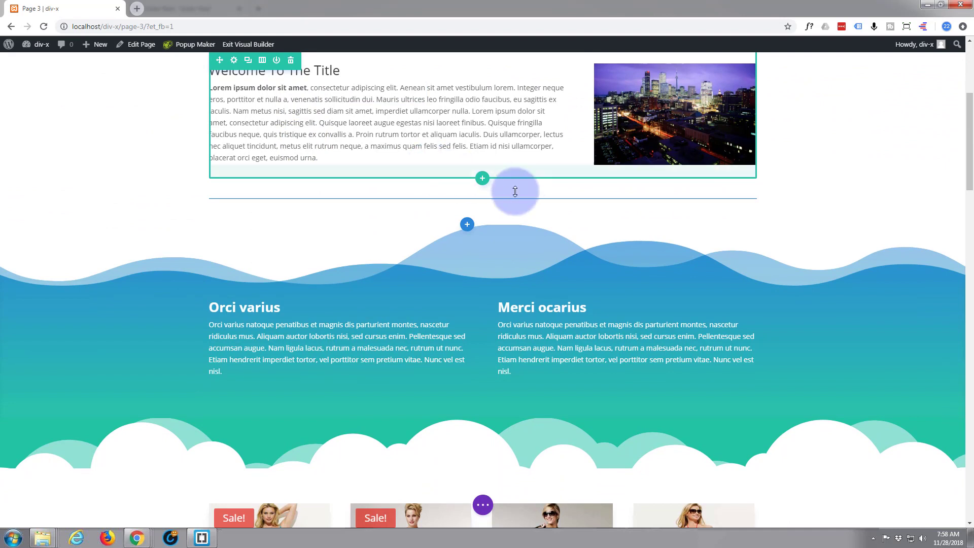
pyautogui.click(467, 226)
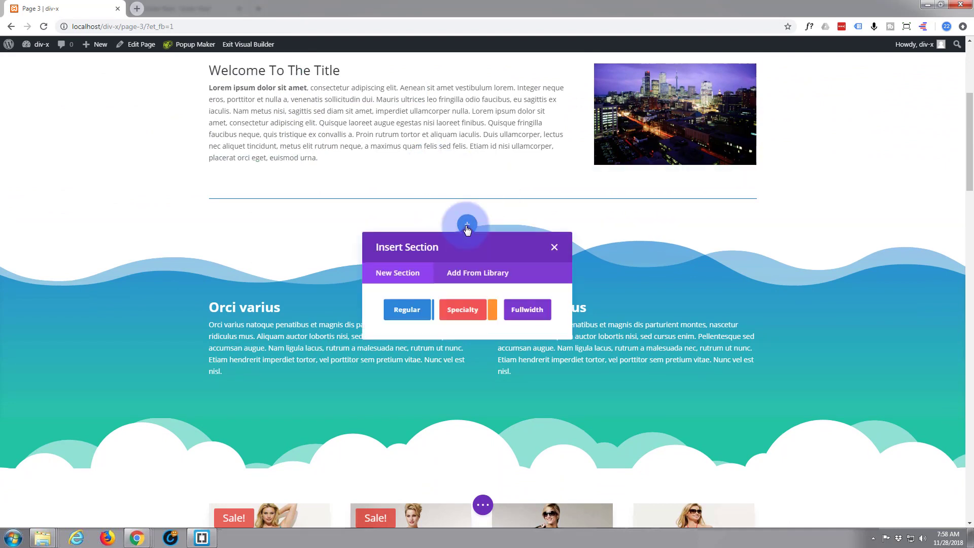
pyautogui.click(413, 311)
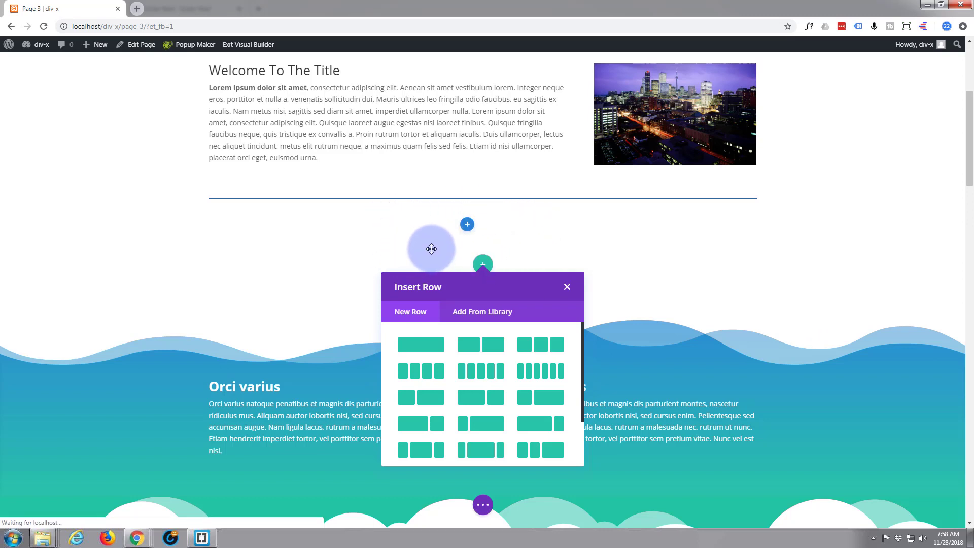
pyautogui.click(535, 348)
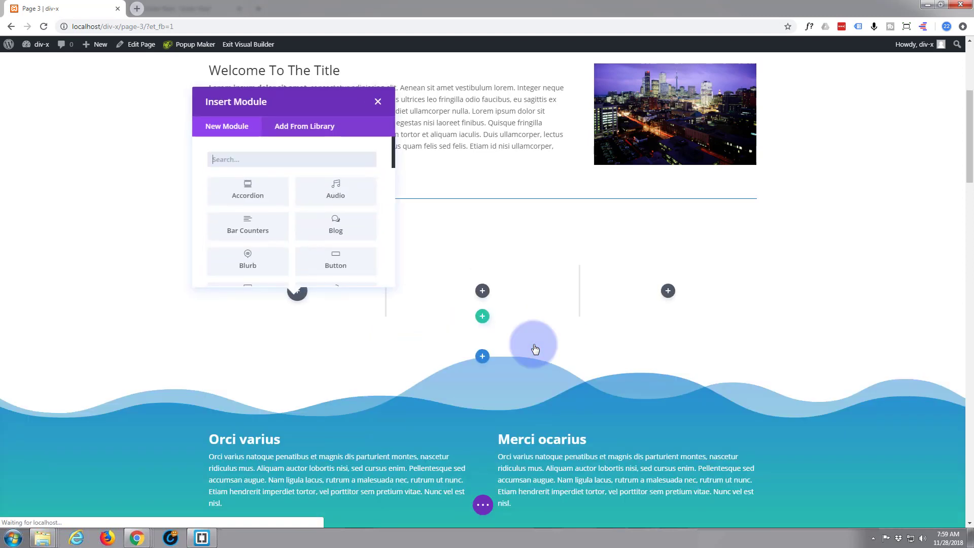
# Add a Text module to the middle column of the new three-column row.
pyautogui.click(485, 295)
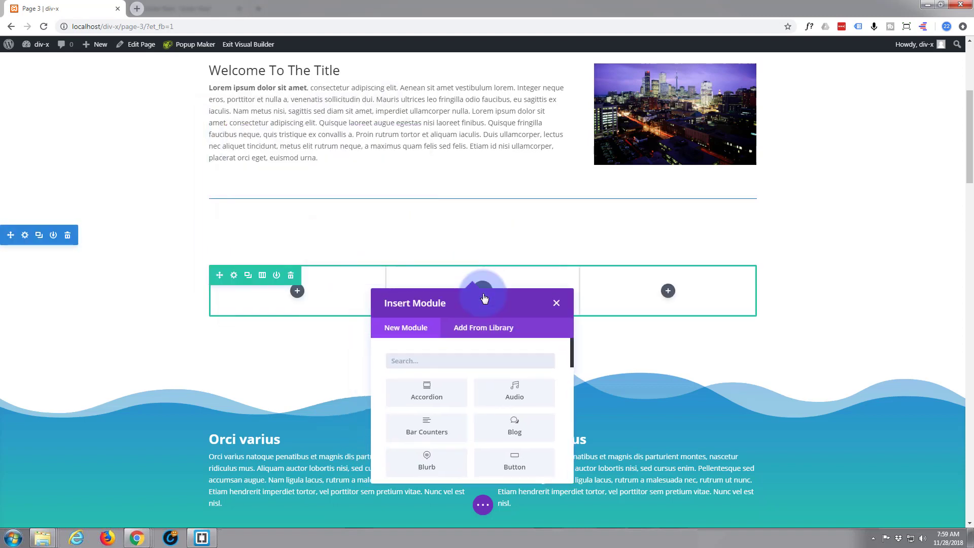
pyautogui.scroll(-3, 501, 391)
pyautogui.scroll(-4, 501, 391)
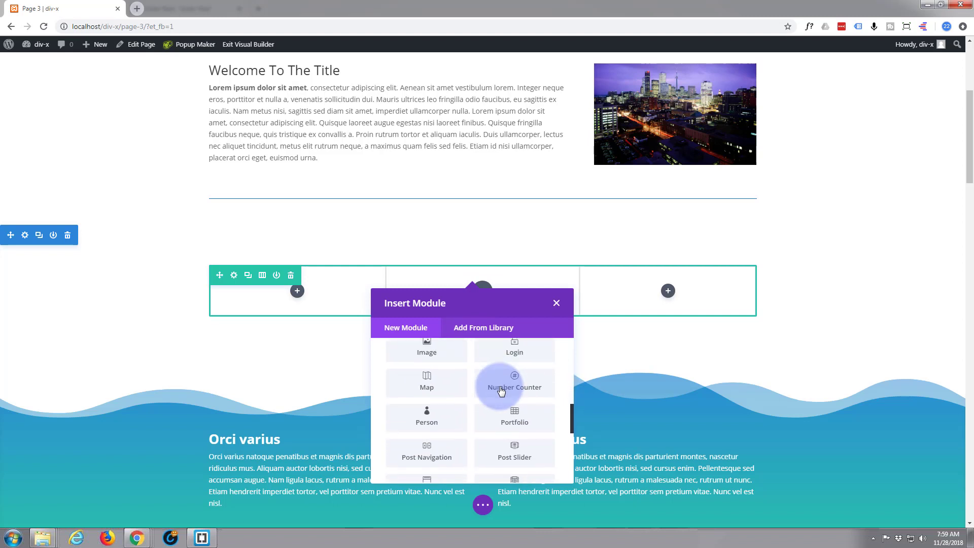
pyautogui.scroll(-5, 500, 391)
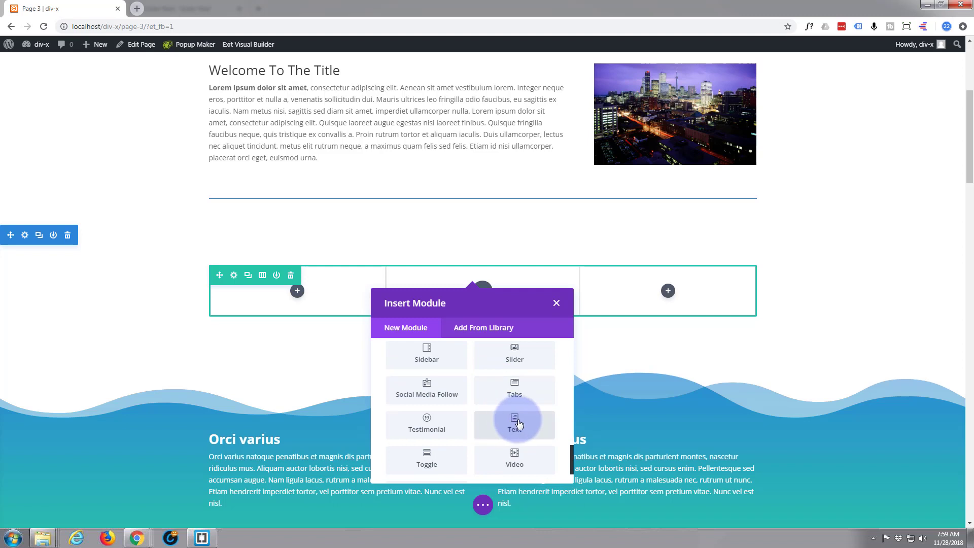
pyautogui.click(517, 424)
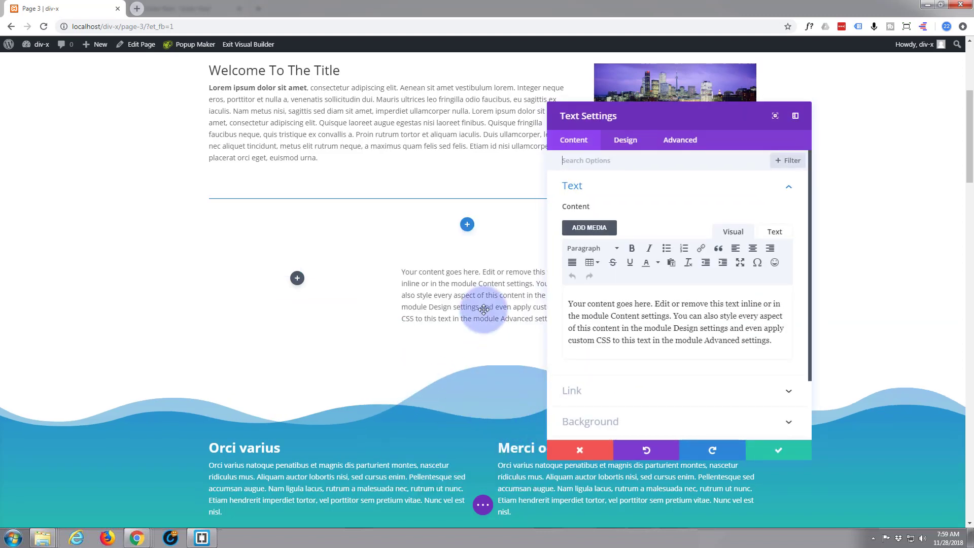
# Replace the Text module's placeholder content with "Special Deals" and "Reach out!" as two separate paragraphs.
pyautogui.moveTo(569, 303); pyautogui.dragTo(785, 344)
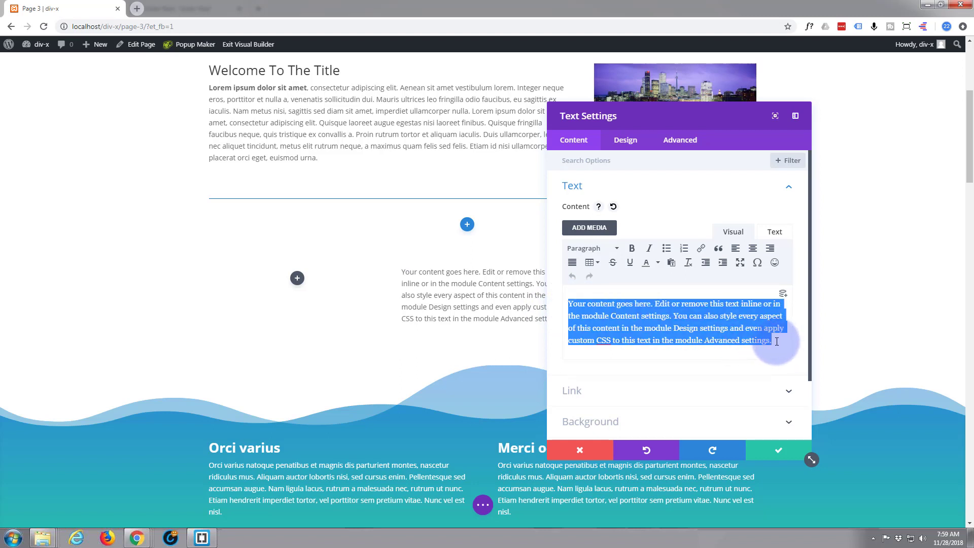
pyautogui.press('BackSpace')
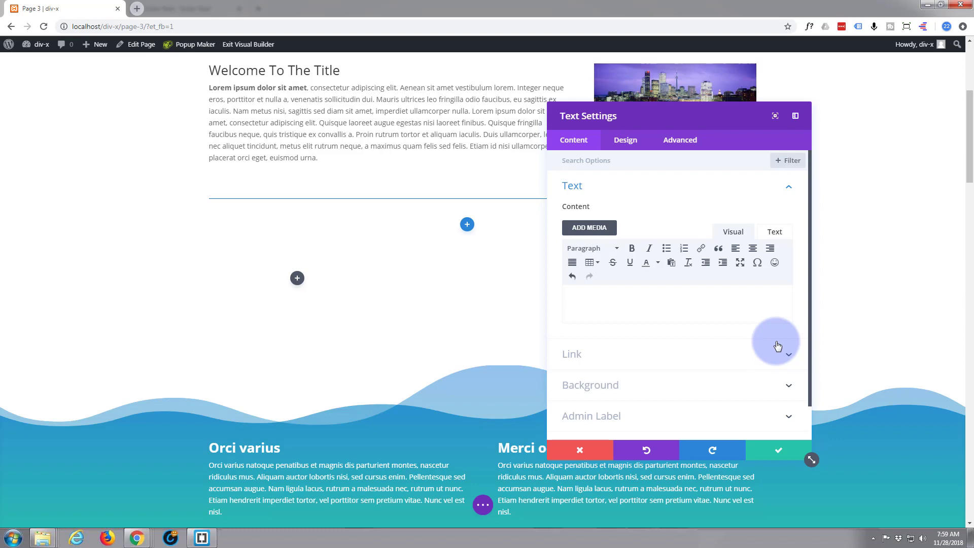
pyautogui.write('Special Deals')
pyautogui.press('Return')
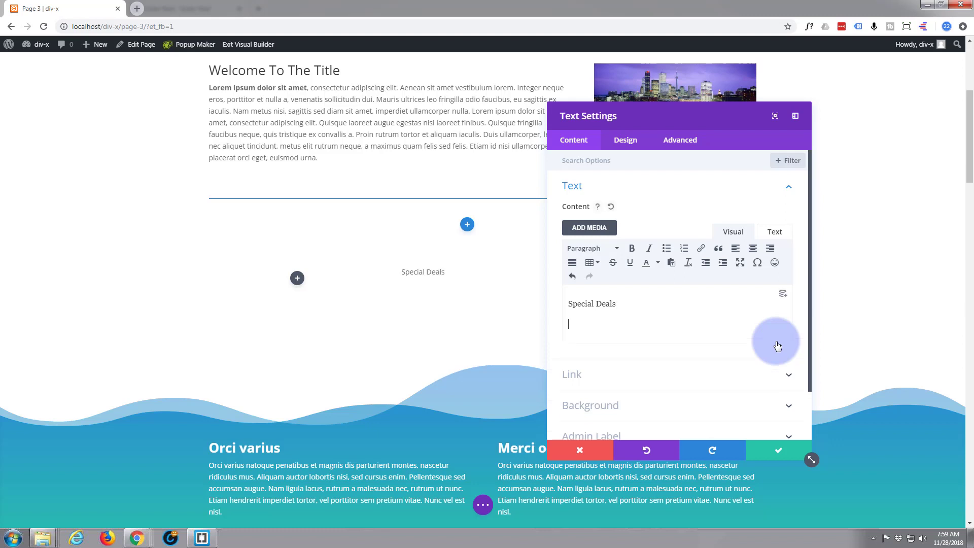
pyautogui.write('Reach ou')
# Format "Special Deals" as Heading 4 and "Reach out!" as Heading 3.
pyautogui.moveTo(615, 304); pyautogui.dragTo(519, 308)
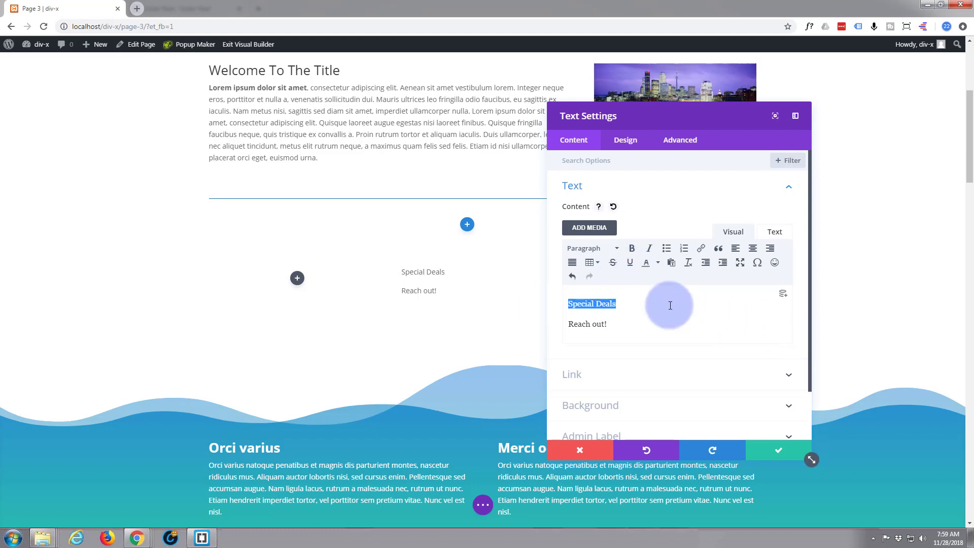
pyautogui.click(616, 249)
pyautogui.click(614, 342)
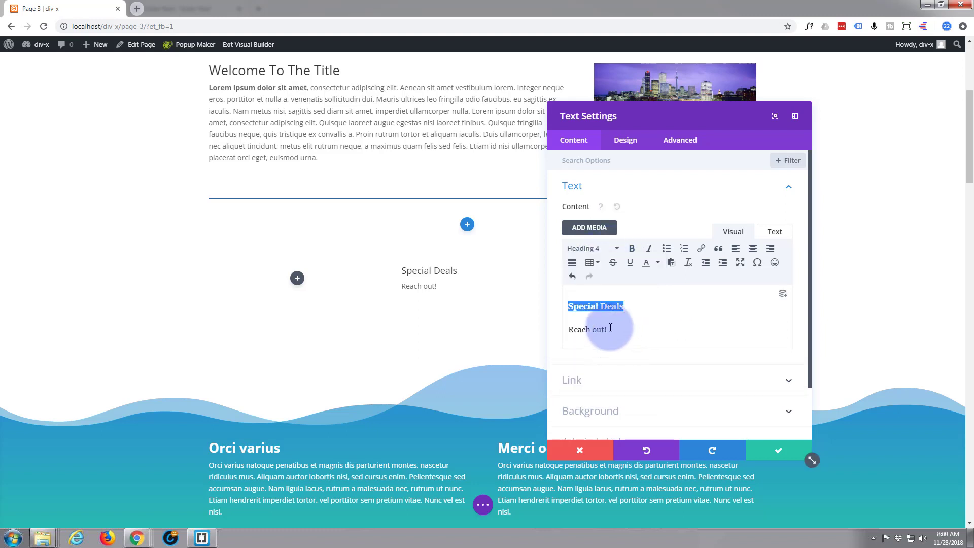
pyautogui.moveTo(610, 328); pyautogui.dragTo(558, 330)
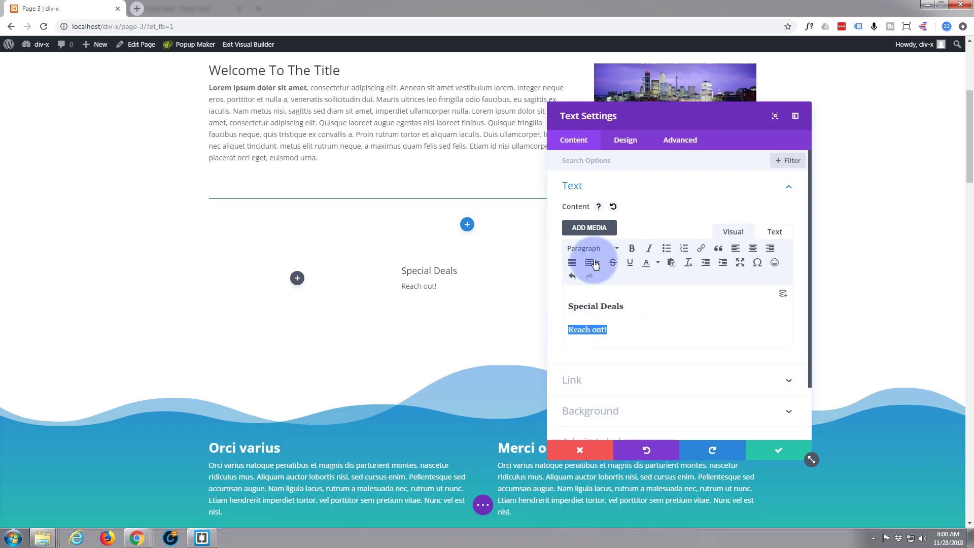
pyautogui.click(616, 249)
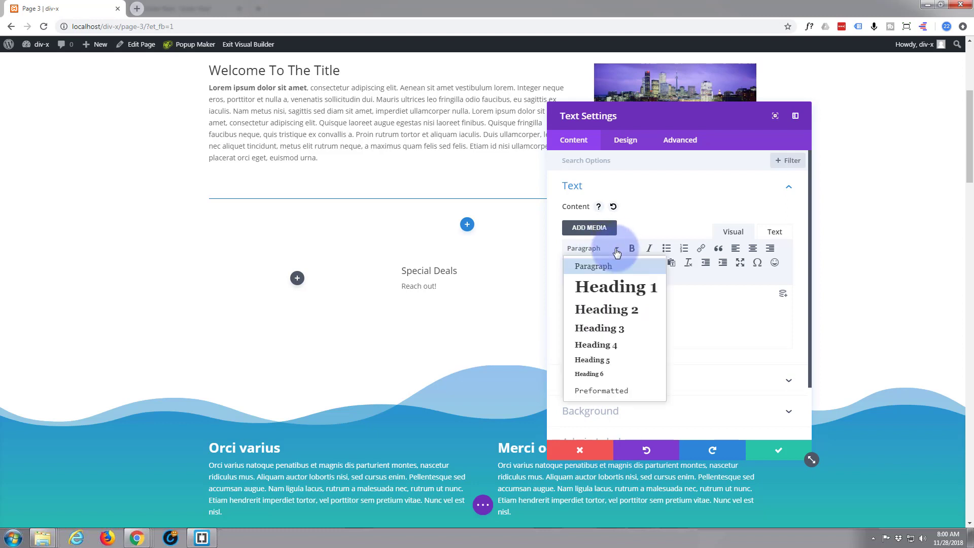
pyautogui.click(609, 334)
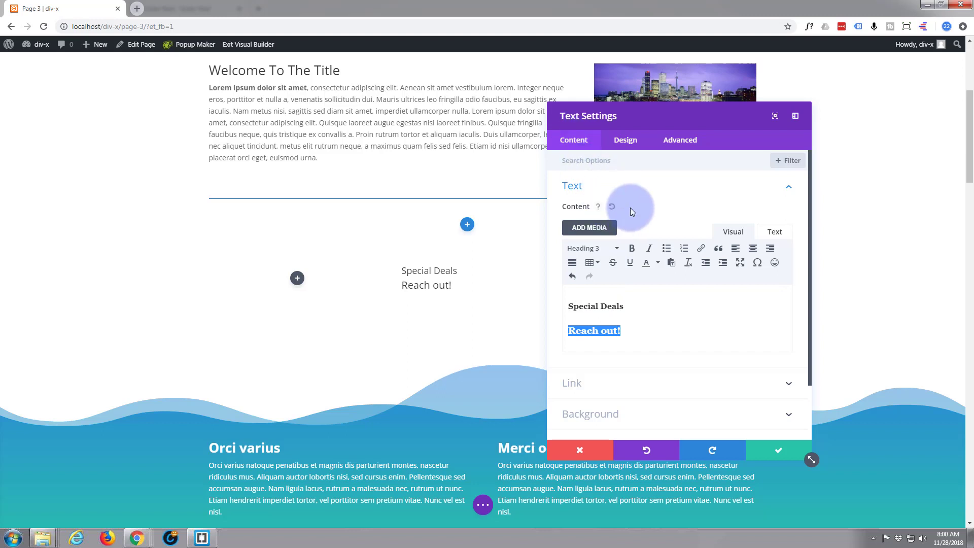
# Add a background gradient to the Text module.
pyautogui.scroll(-2, 632, 209)
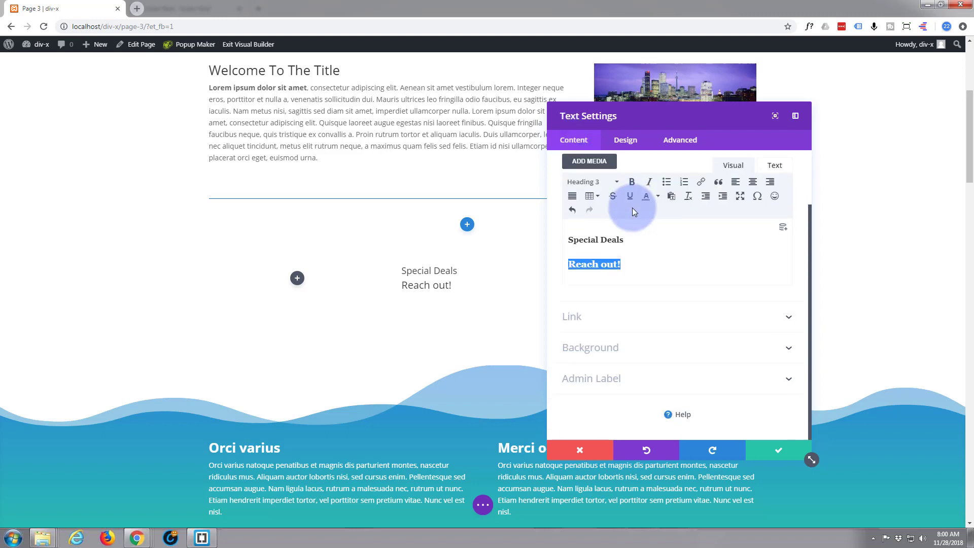
pyautogui.click(640, 348)
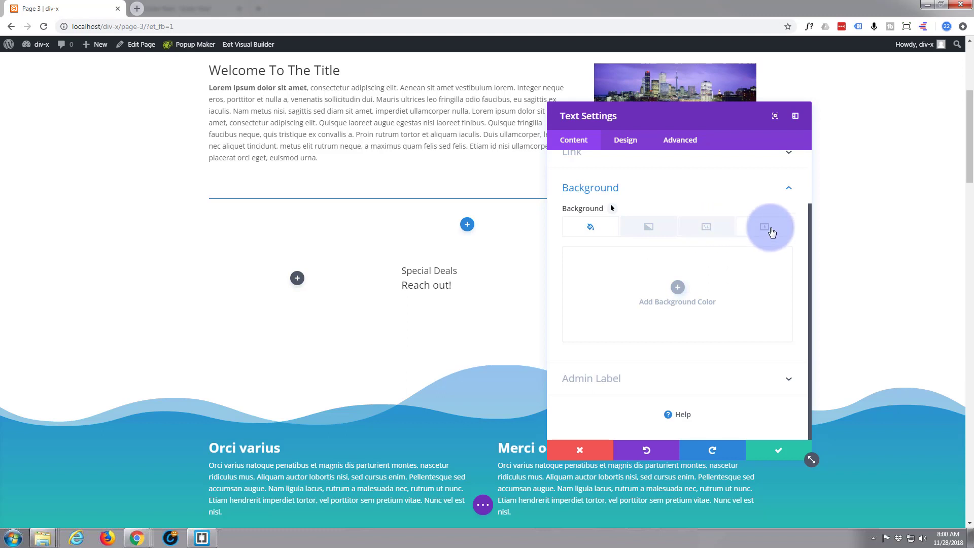
pyautogui.click(649, 227)
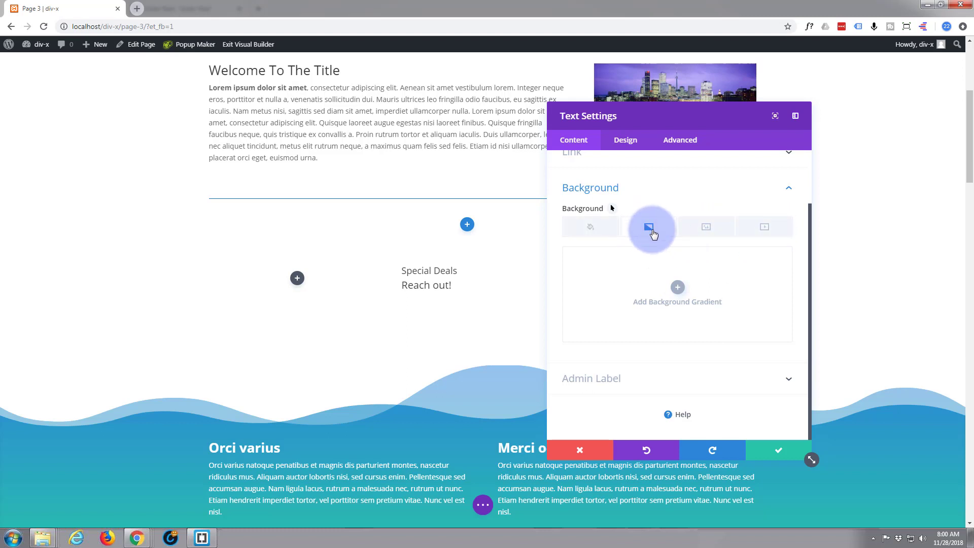
pyautogui.click(678, 289)
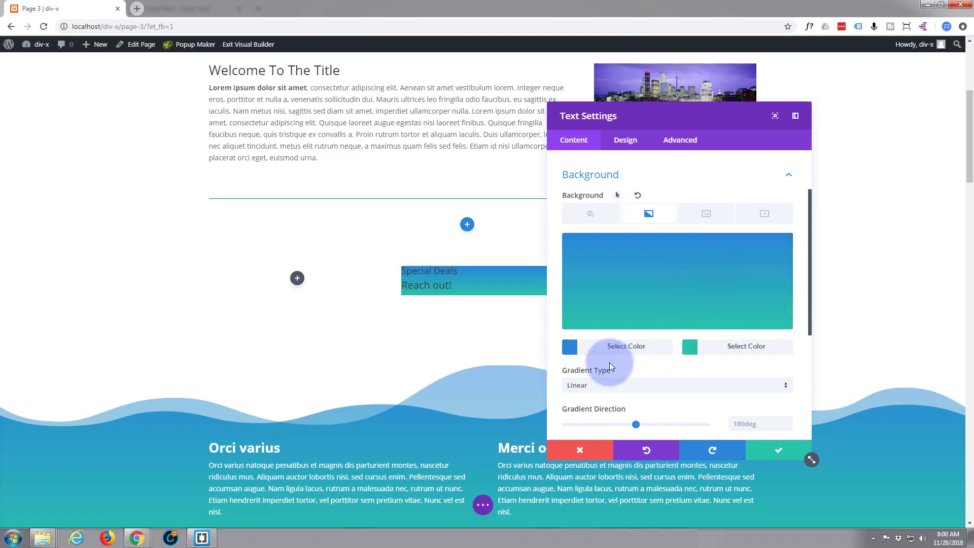
# Set the gradient's first colour to dark navy #082b60 and its second colour to a medium blue.
pyautogui.click(613, 347)
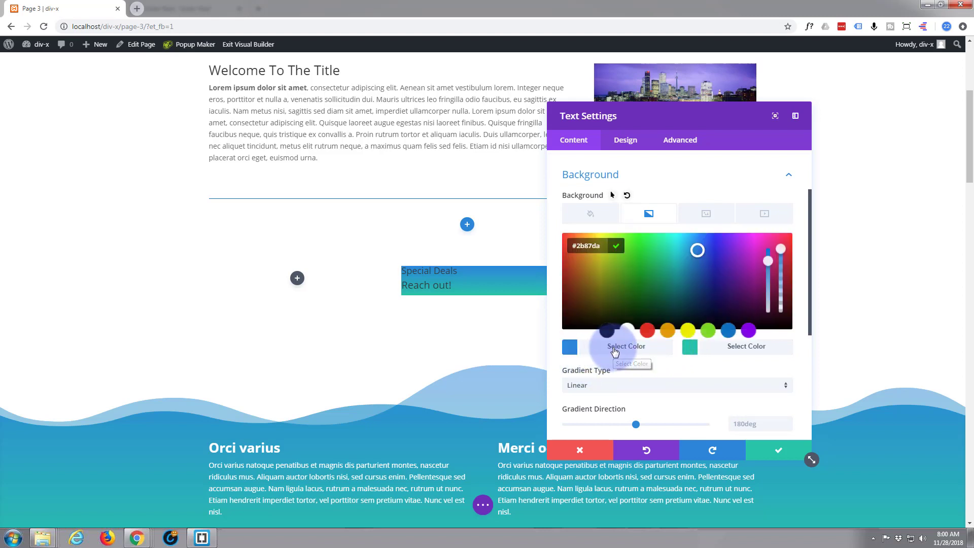
pyautogui.moveTo(698, 249); pyautogui.dragTo(700, 299)
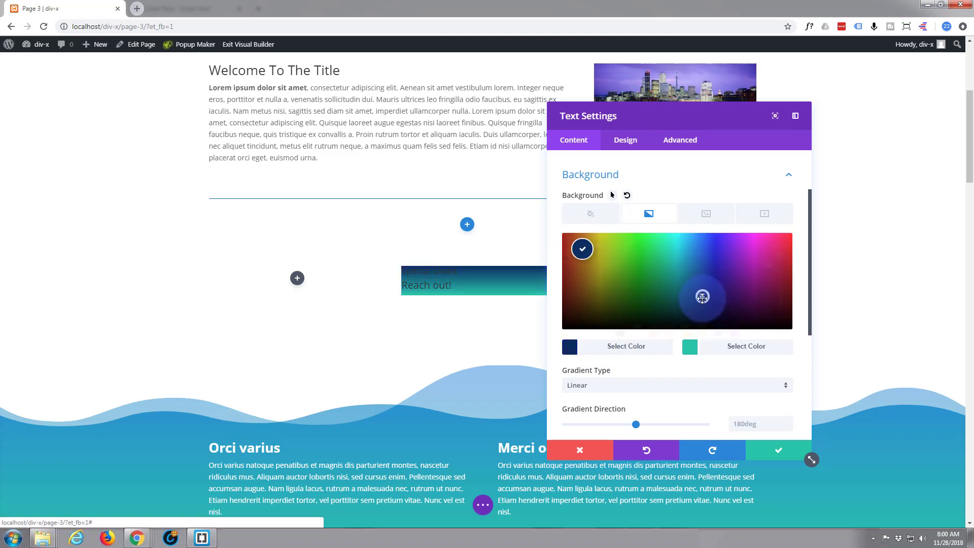
pyautogui.click(728, 347)
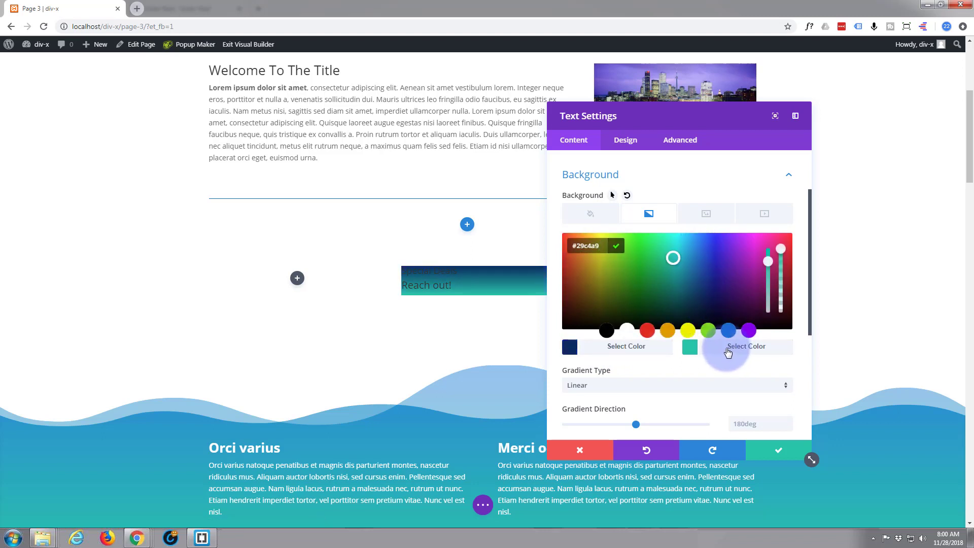
pyautogui.click(701, 255)
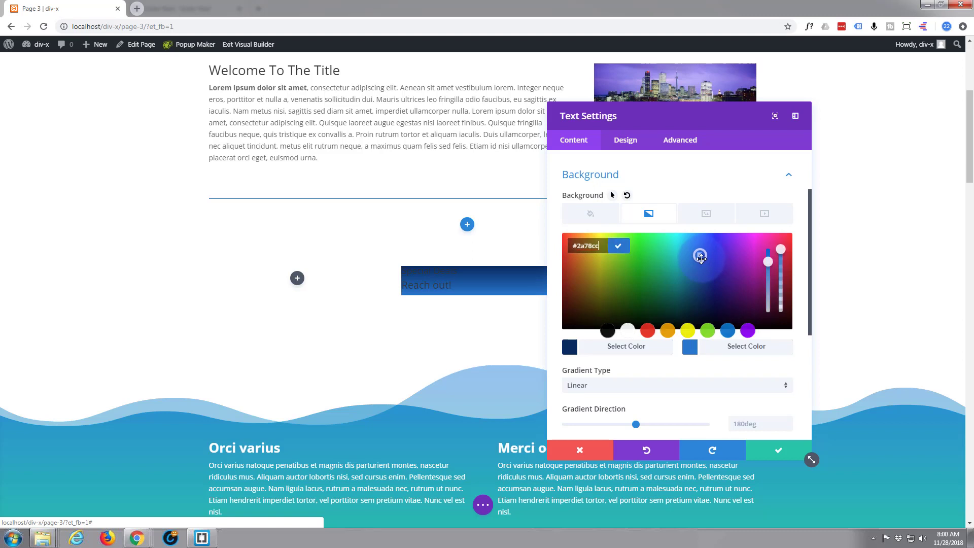
pyautogui.moveTo(700, 259); pyautogui.dragTo(698, 256)
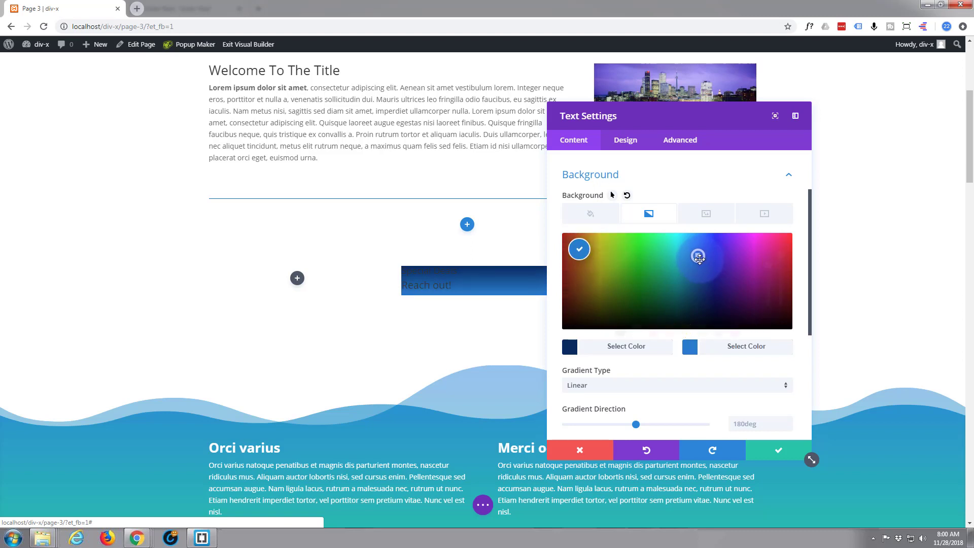
# Set the gradient direction to 90deg and move the settings window clear of the Text module.
pyautogui.scroll(-2, 669, 335)
pyautogui.scroll(-3, 670, 334)
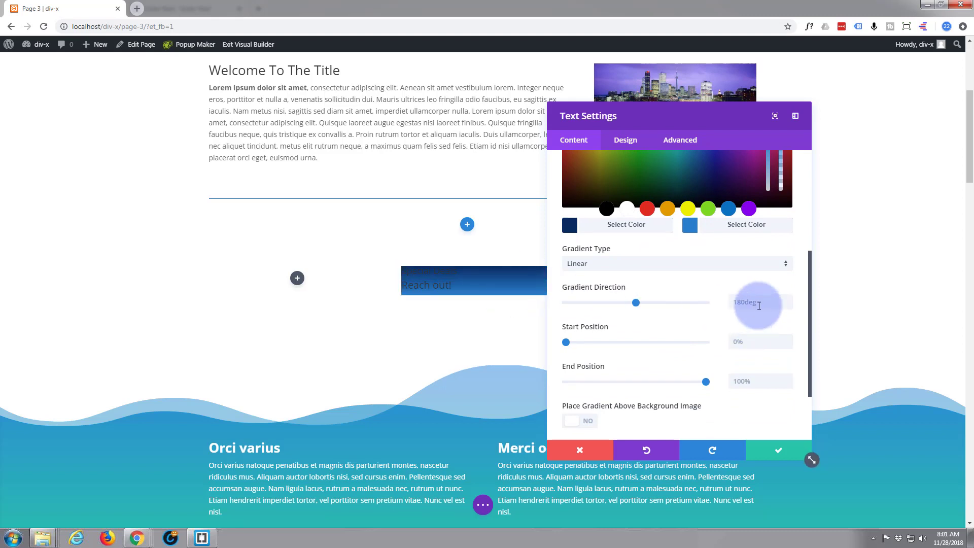
pyautogui.click(743, 302)
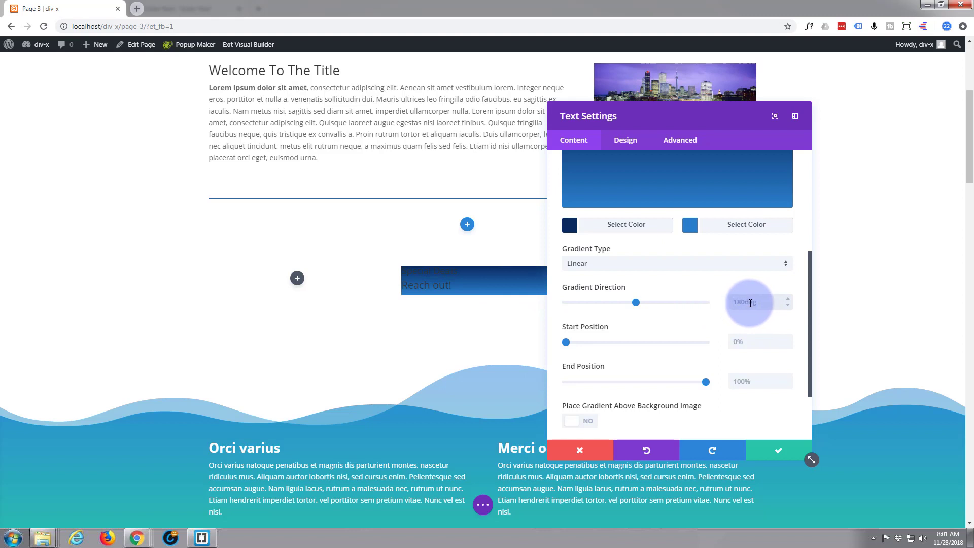
pyautogui.write('deg')
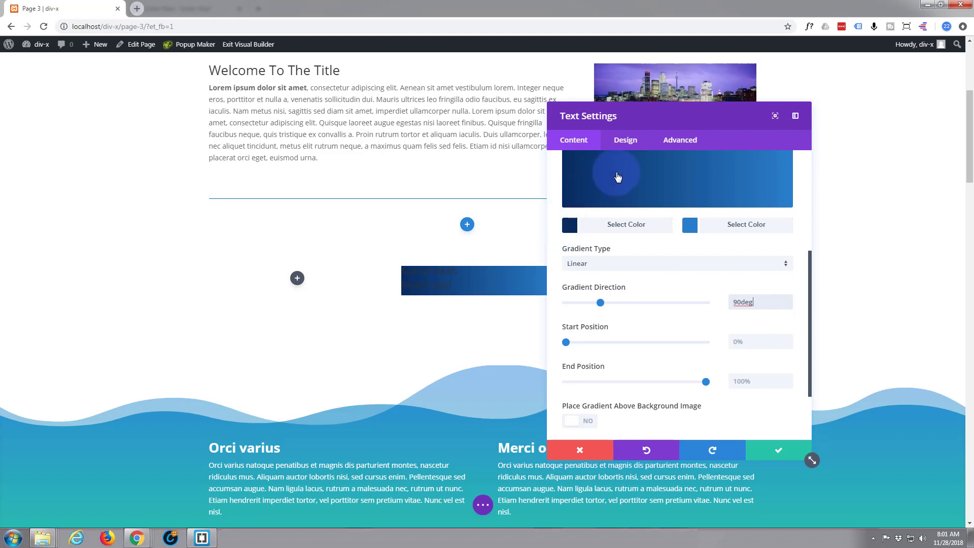
pyautogui.moveTo(653, 121); pyautogui.dragTo(733, 121)
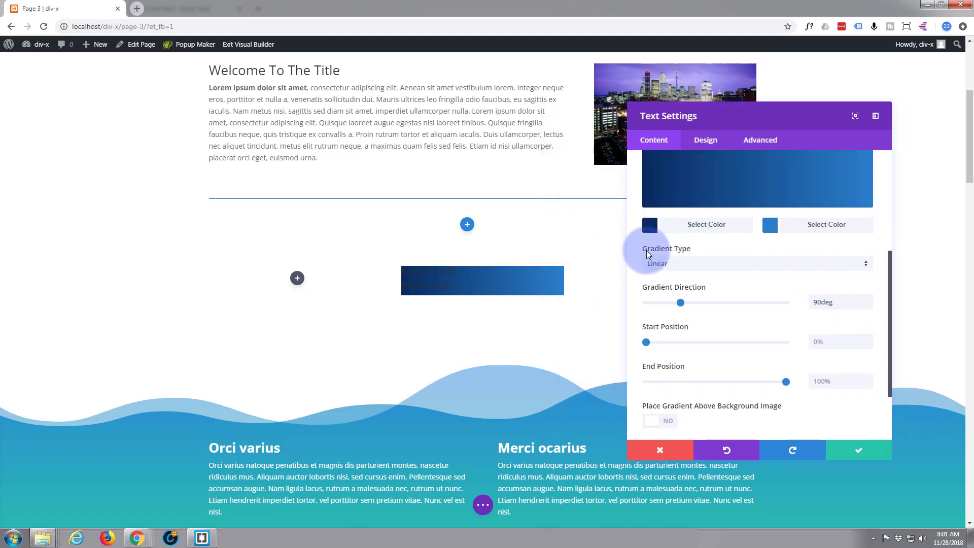
# Change the gradient's first colour to the lighter blue #015a9e.
pyautogui.click(710, 226)
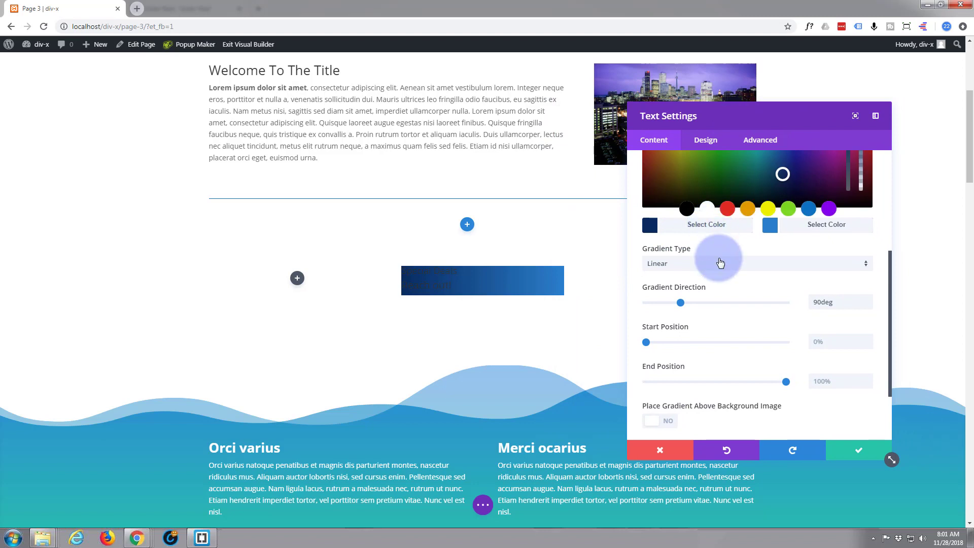
pyautogui.scroll(2, 723, 264)
pyautogui.scroll(2, 723, 264)
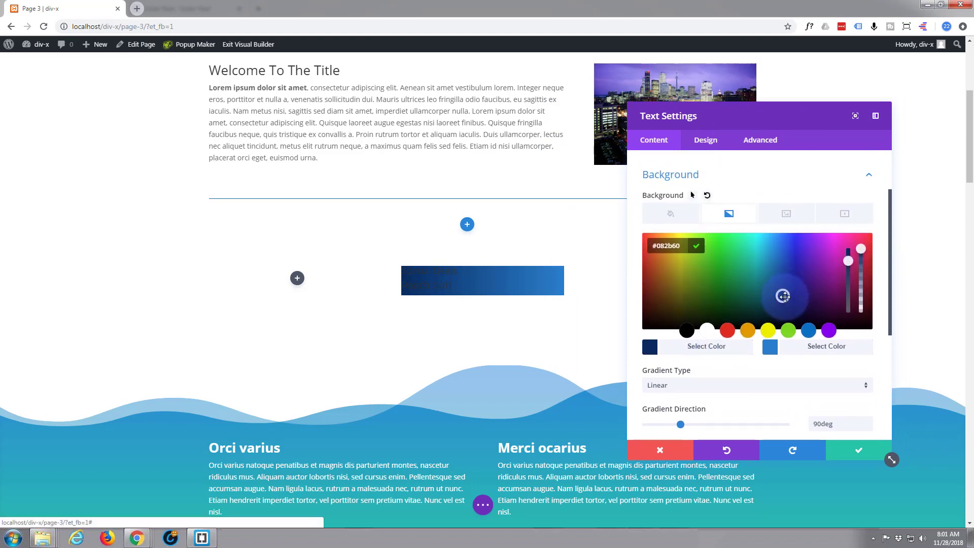
pyautogui.click(776, 283)
pyautogui.moveTo(777, 282); pyautogui.dragTo(776, 272)
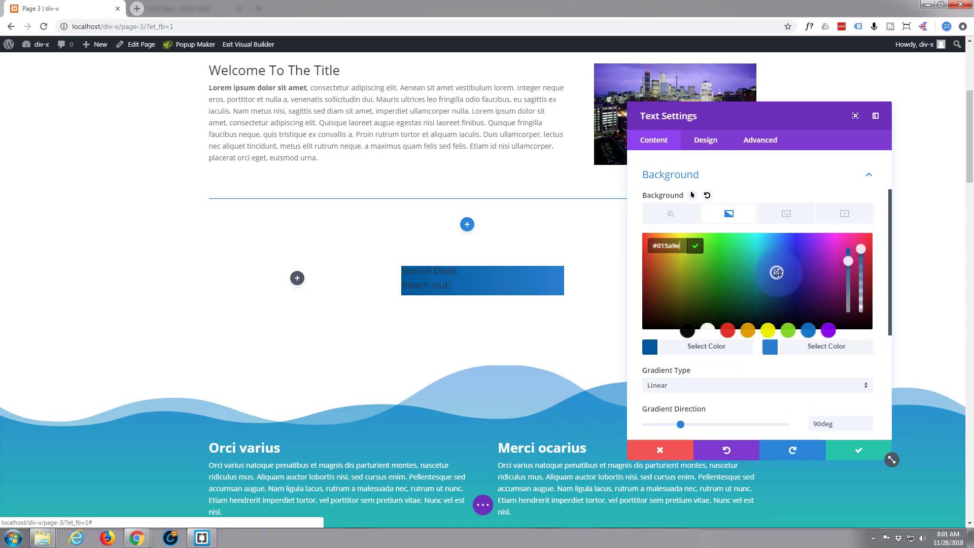
# Change the gradient's second colour to the lighter blue #2f9ee2.
pyautogui.click(797, 353)
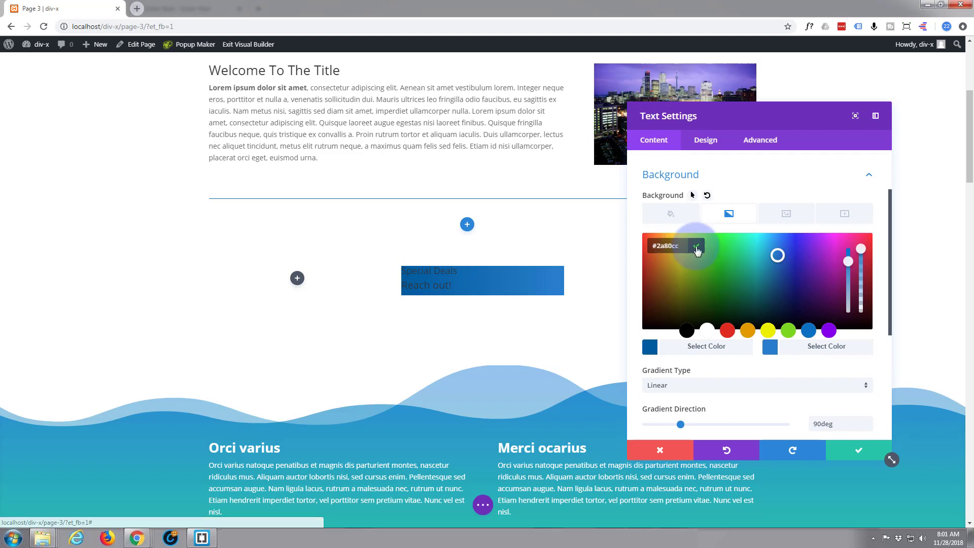
pyautogui.moveTo(769, 252); pyautogui.dragTo(774, 246)
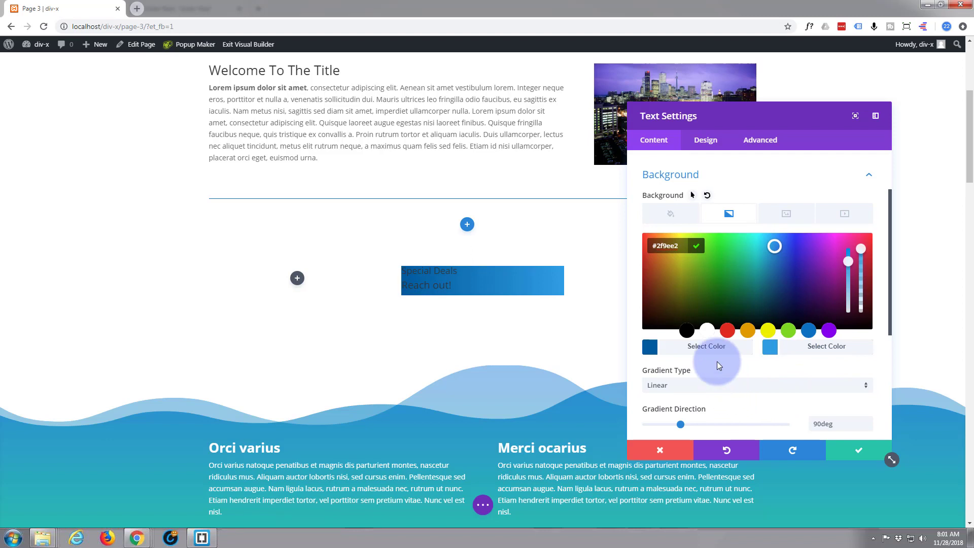
pyautogui.scroll(-3, 718, 360)
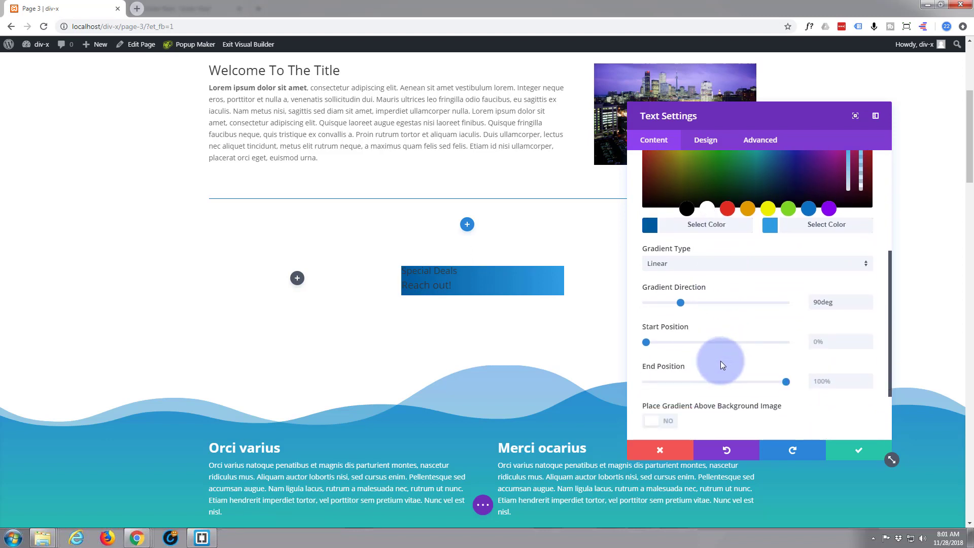
pyautogui.scroll(3, 723, 360)
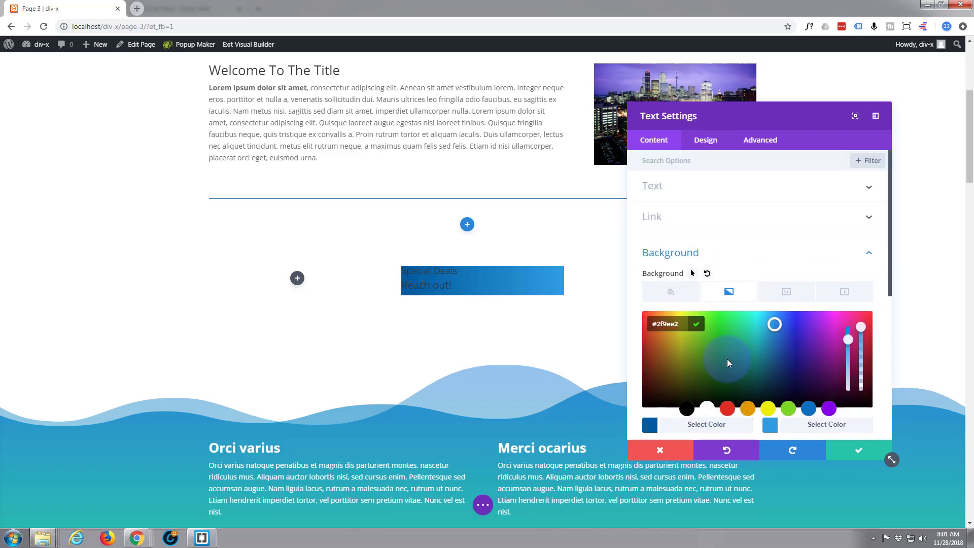
# Style the Text module's Heading 4 with white text and an Ultra Bold font weight.
pyautogui.click(706, 140)
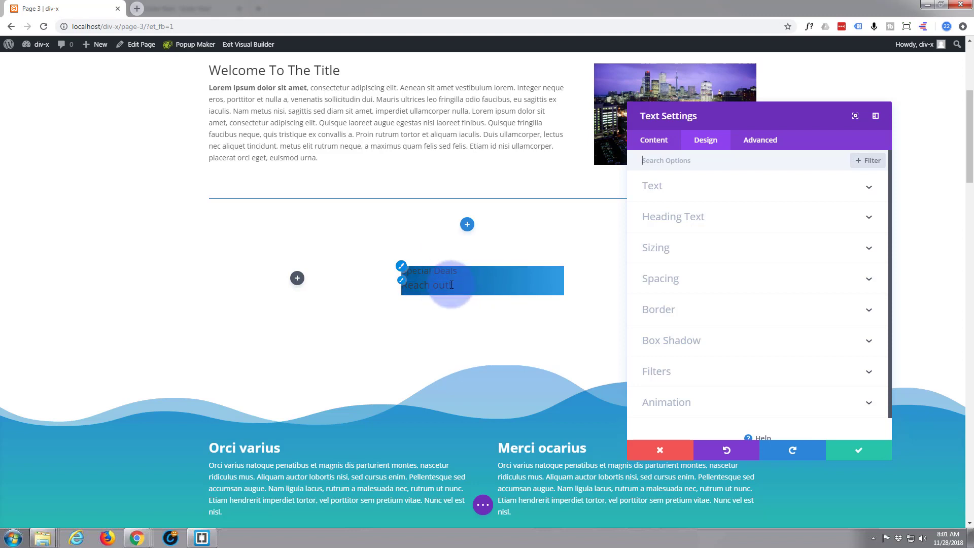
pyautogui.click(725, 222)
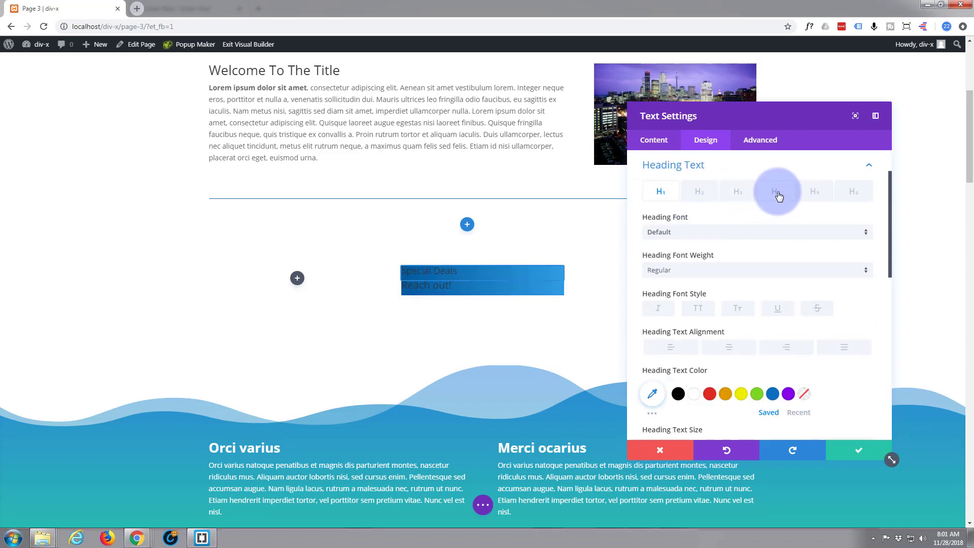
pyautogui.click(776, 192)
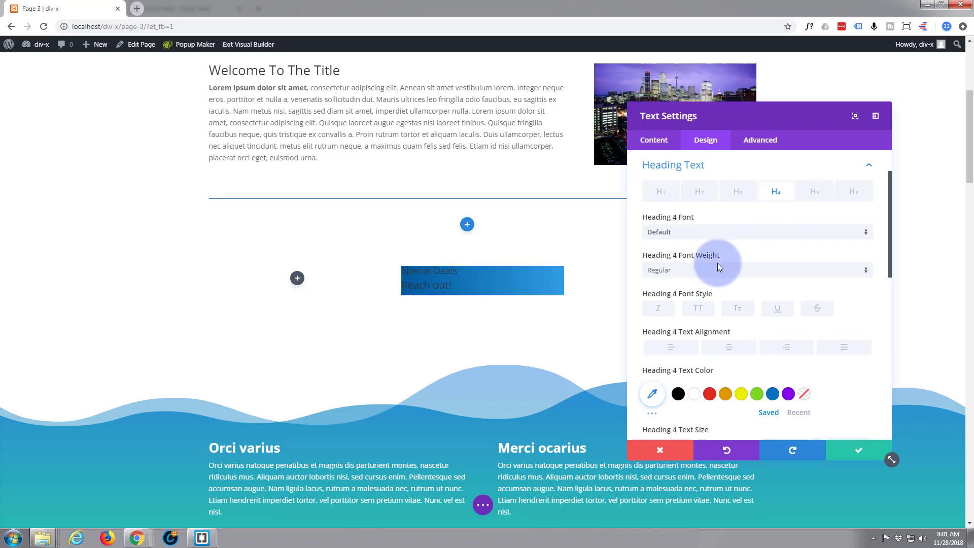
pyautogui.click(695, 396)
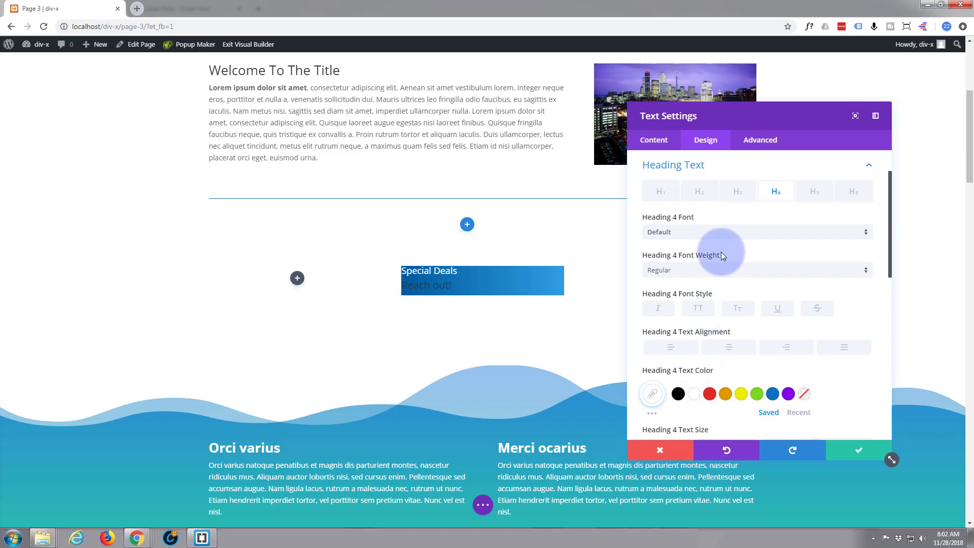
pyautogui.click(866, 274)
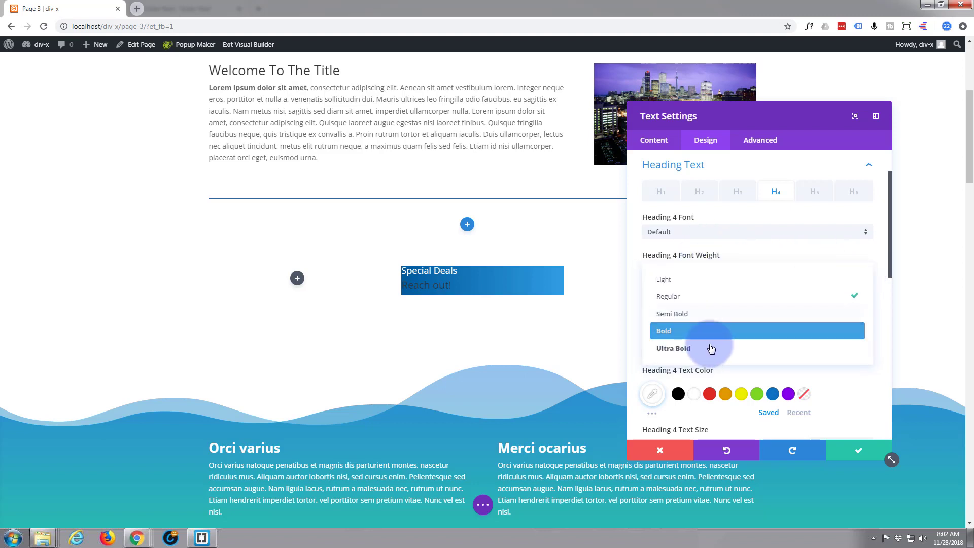
pyautogui.click(711, 349)
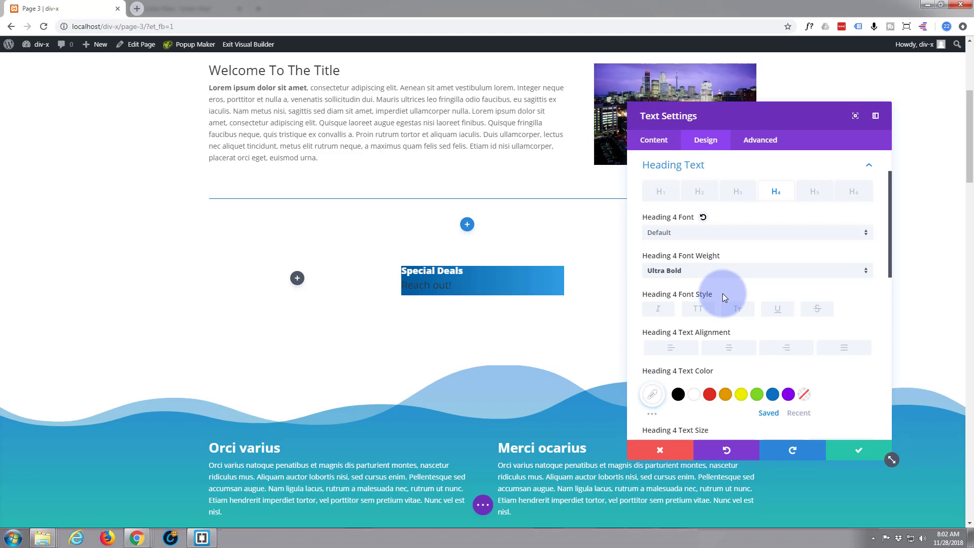
# Apply the first text shadow preset to Heading 4, with 0em horizontal length, 0.1em vertical length and 0.1em blur.
pyautogui.scroll(-2, 722, 293)
pyautogui.scroll(-2, 722, 293)
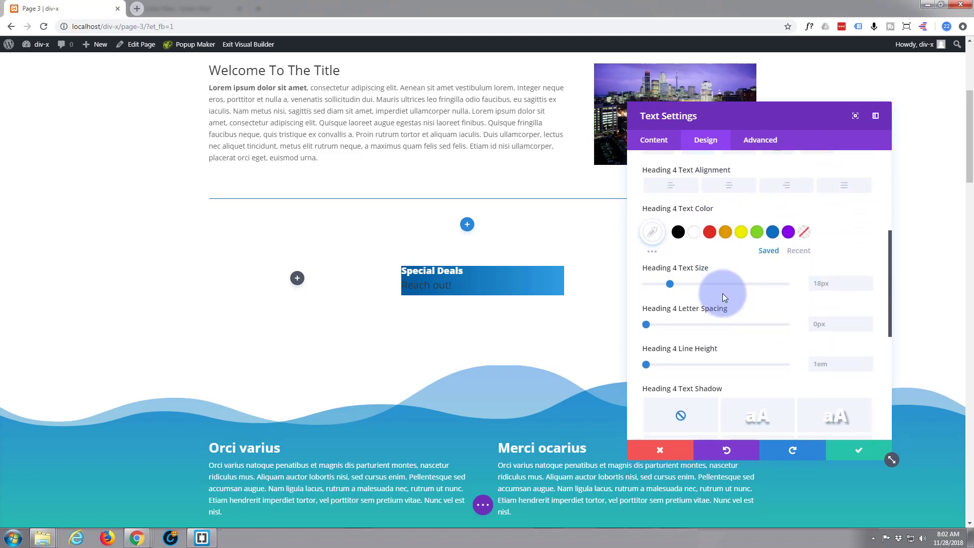
pyautogui.scroll(-1, 722, 293)
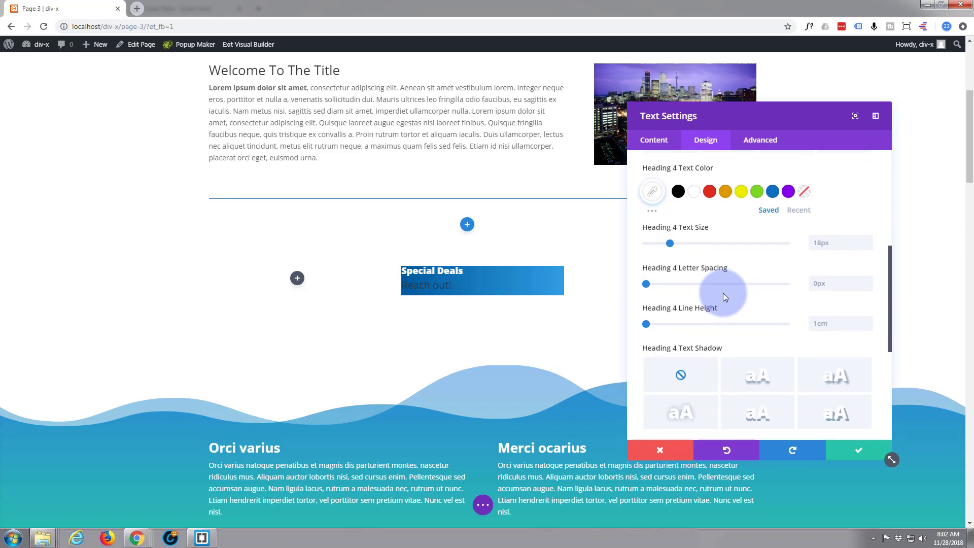
pyautogui.scroll(-2, 723, 293)
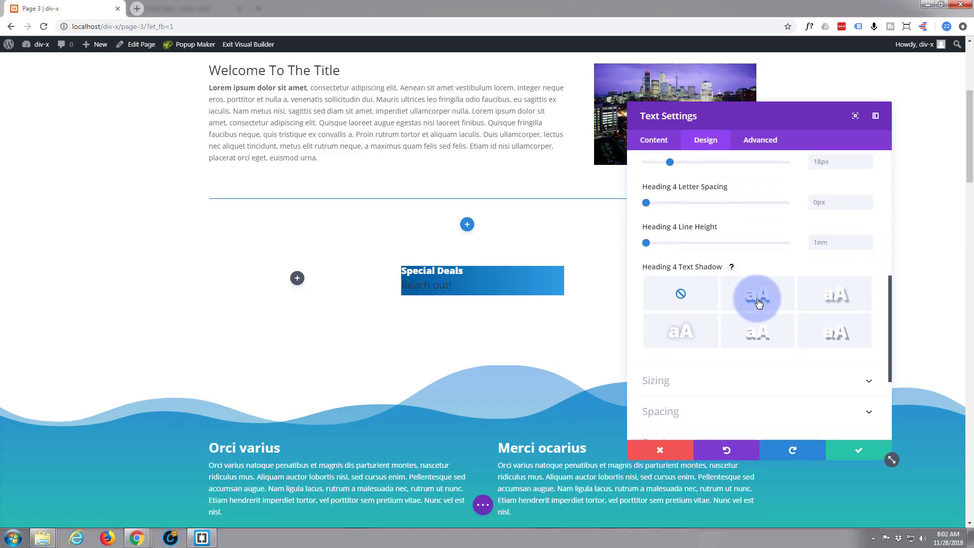
pyautogui.click(758, 303)
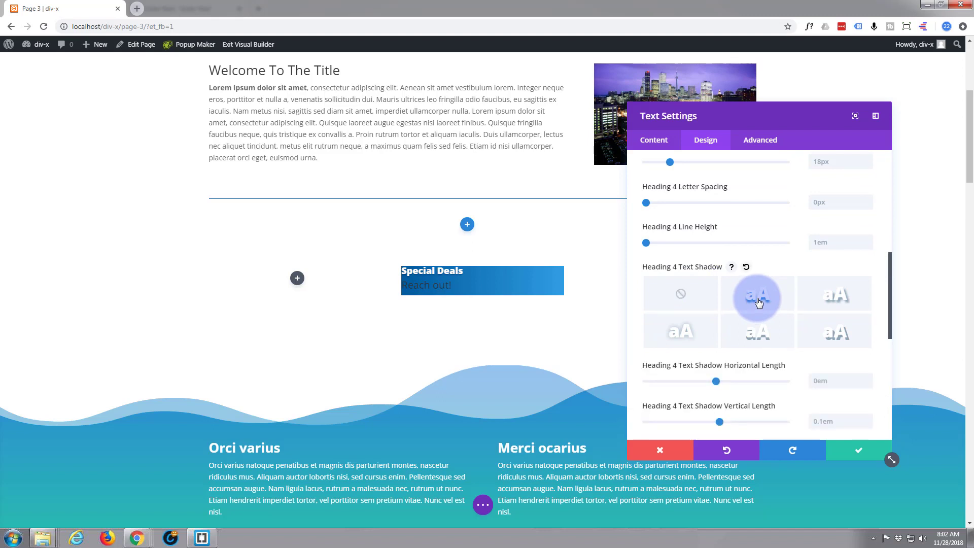
pyautogui.scroll(-2, 758, 303)
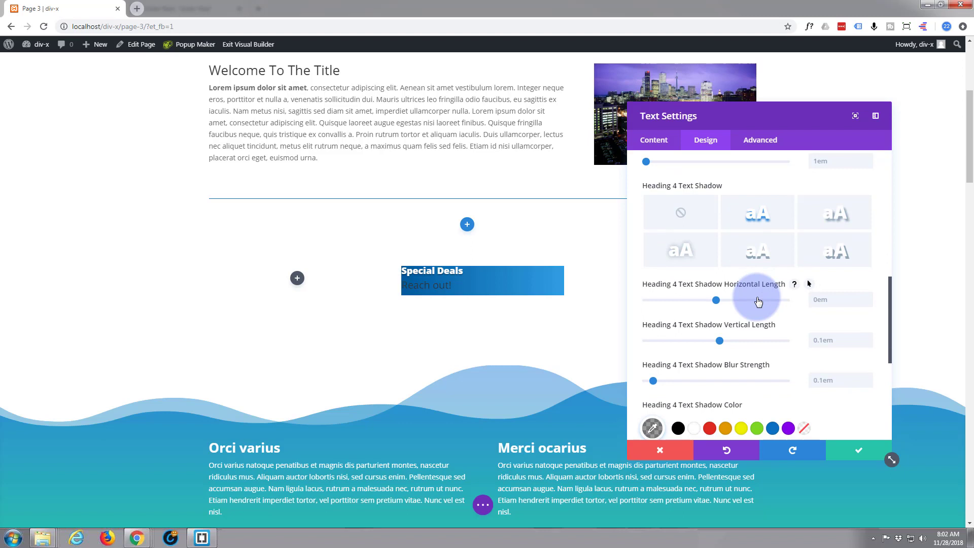
pyautogui.scroll(-4, 758, 303)
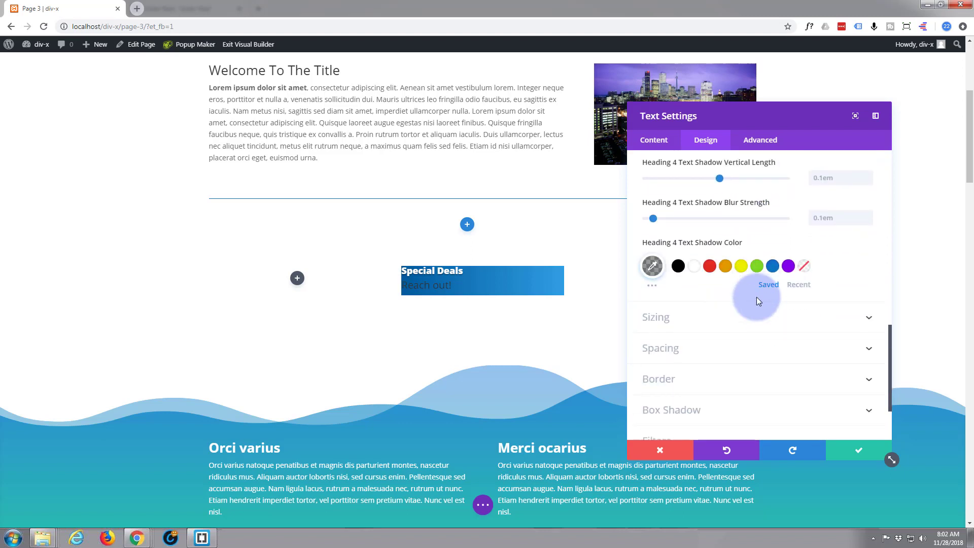
# Set the Heading 4 font style to all uppercase.
pyautogui.scroll(5, 756, 299)
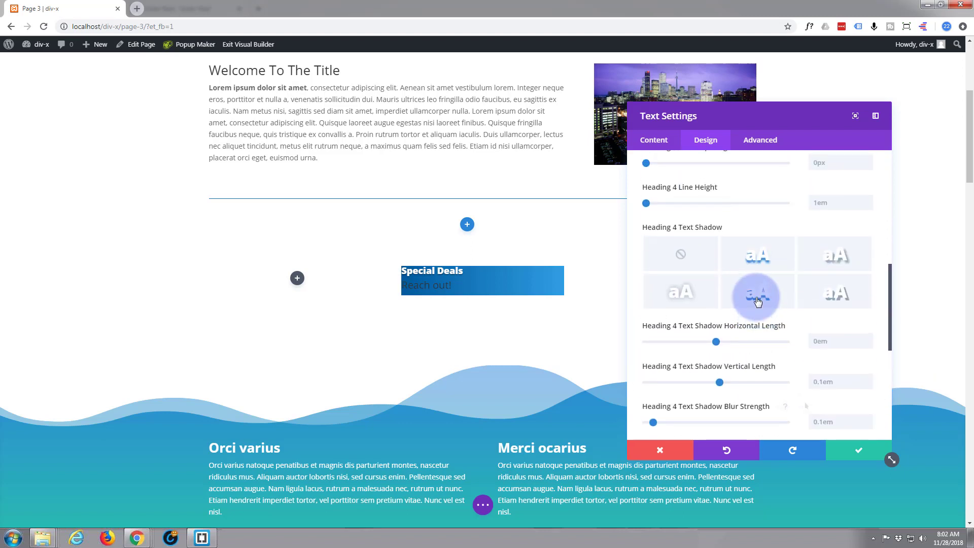
pyautogui.scroll(4, 757, 302)
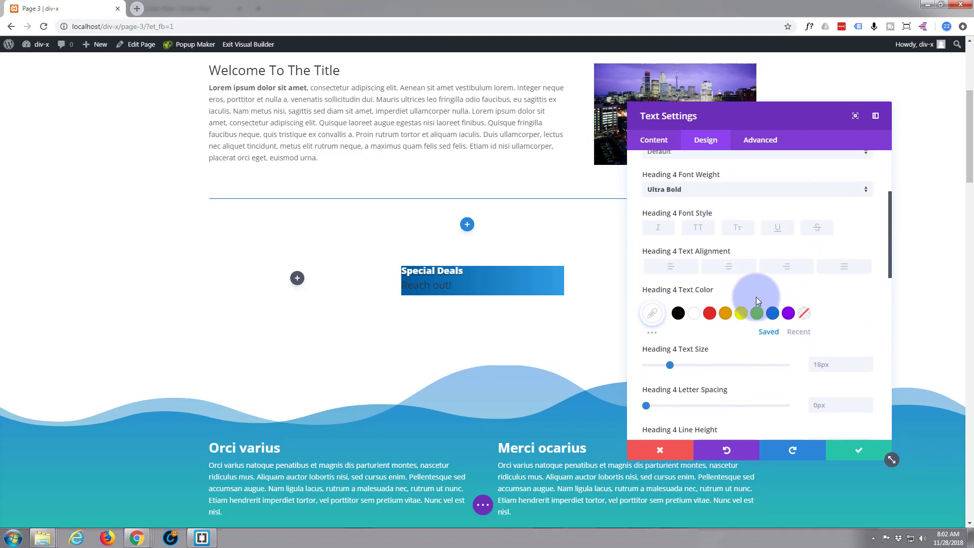
pyautogui.scroll(1, 756, 297)
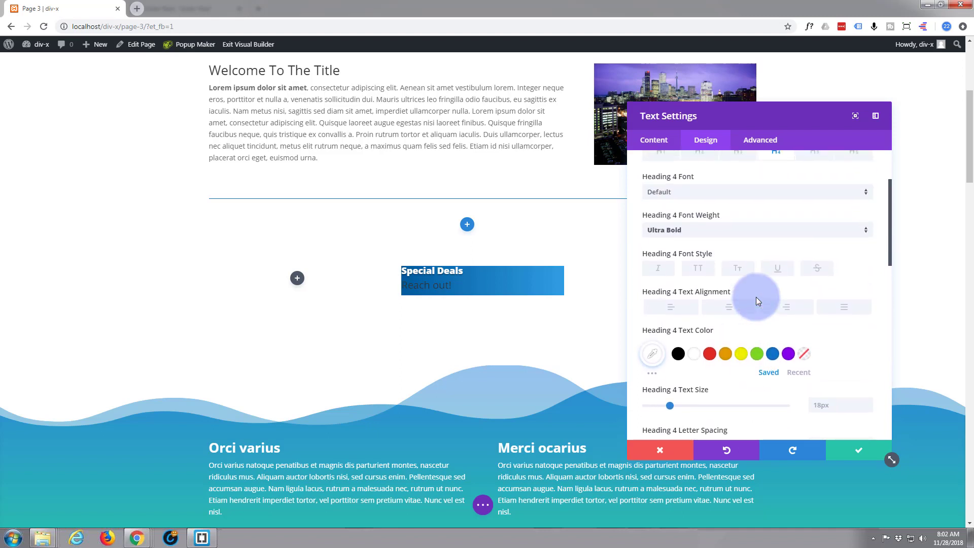
pyautogui.click(698, 270)
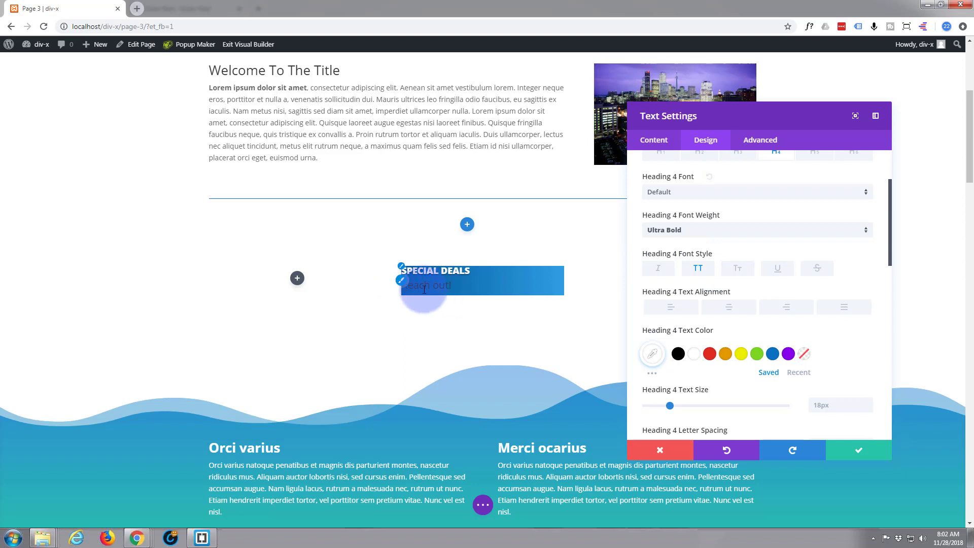
# Try yellow as the Heading 3 text colour and settle on white #ffffff.
pyautogui.scroll(2, 712, 282)
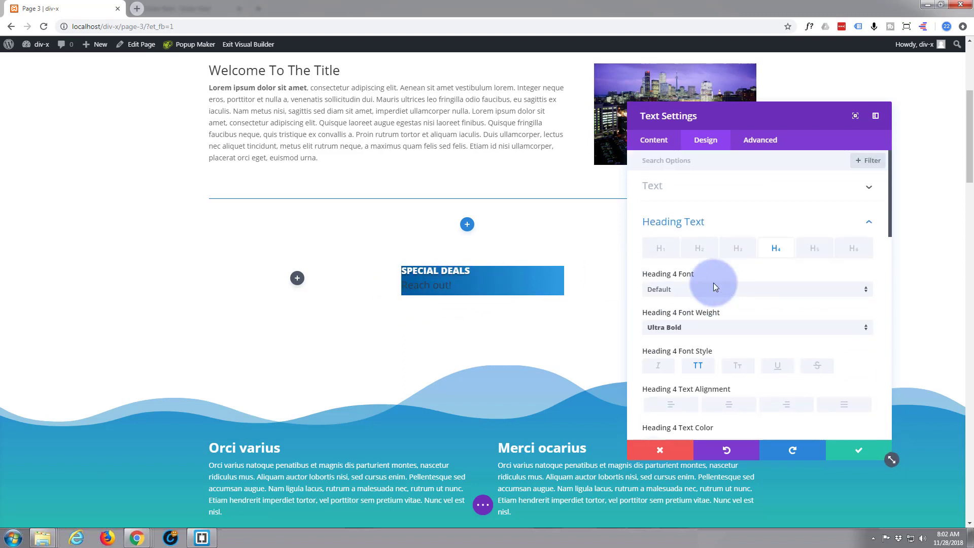
pyautogui.click(738, 250)
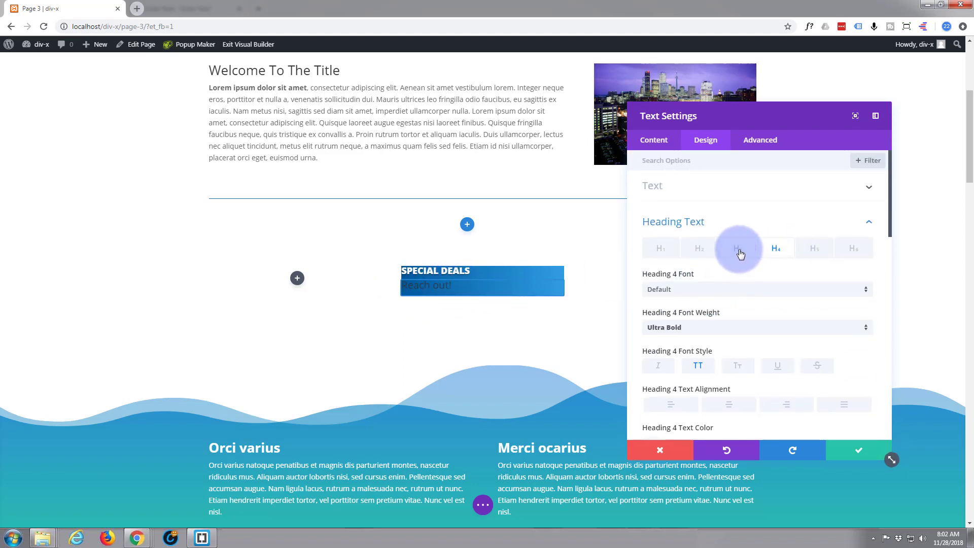
pyautogui.scroll(-3, 732, 296)
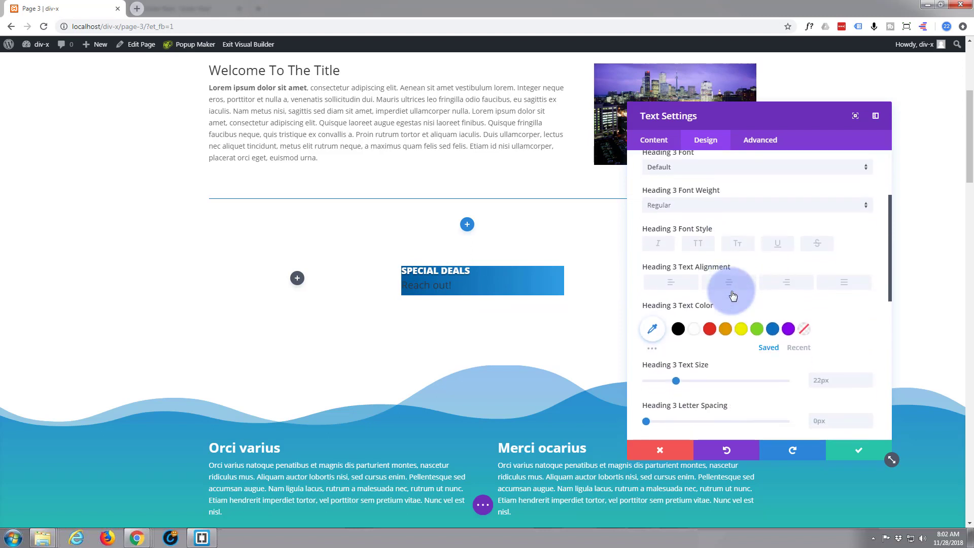
pyautogui.click(741, 329)
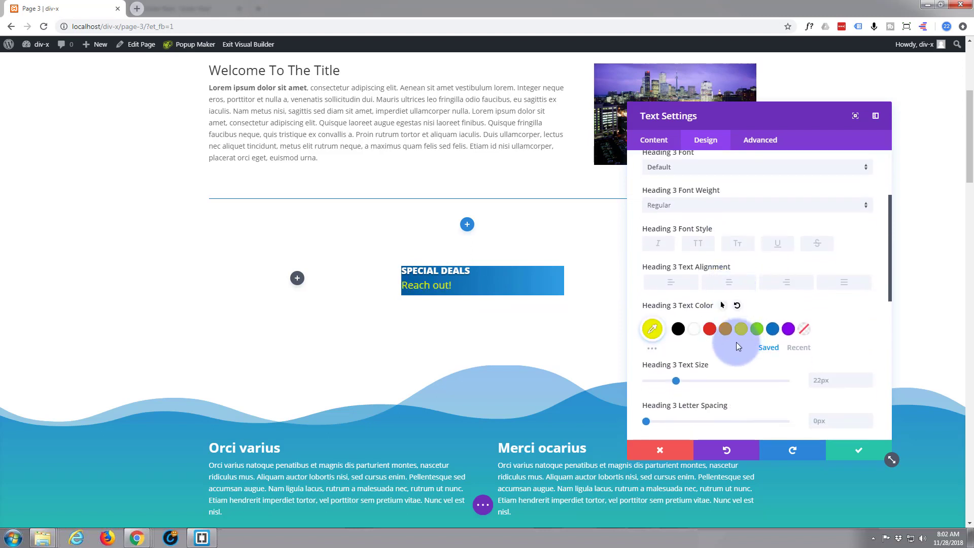
pyautogui.click(694, 330)
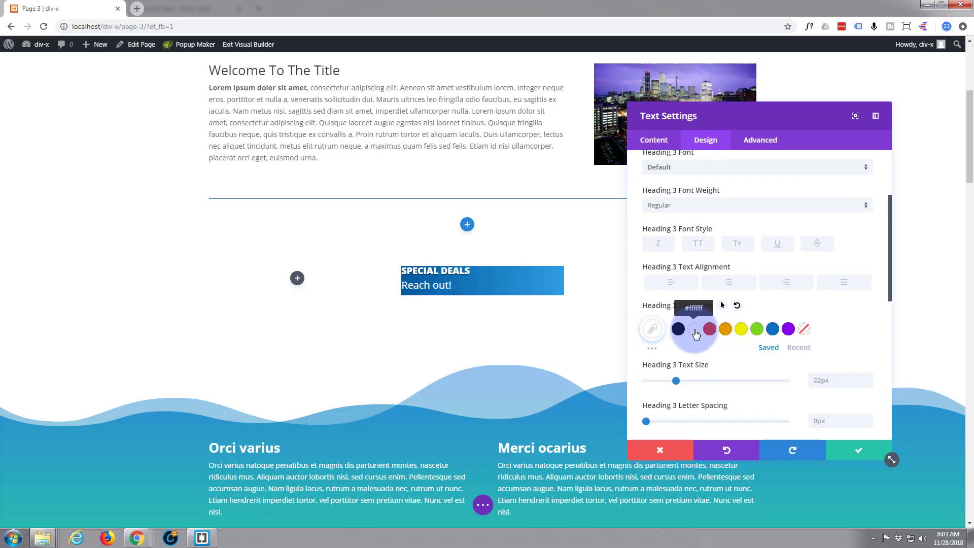
# Try small caps on Heading 3, remove them again, and set its font weight to Semi Bold.
pyautogui.click(739, 246)
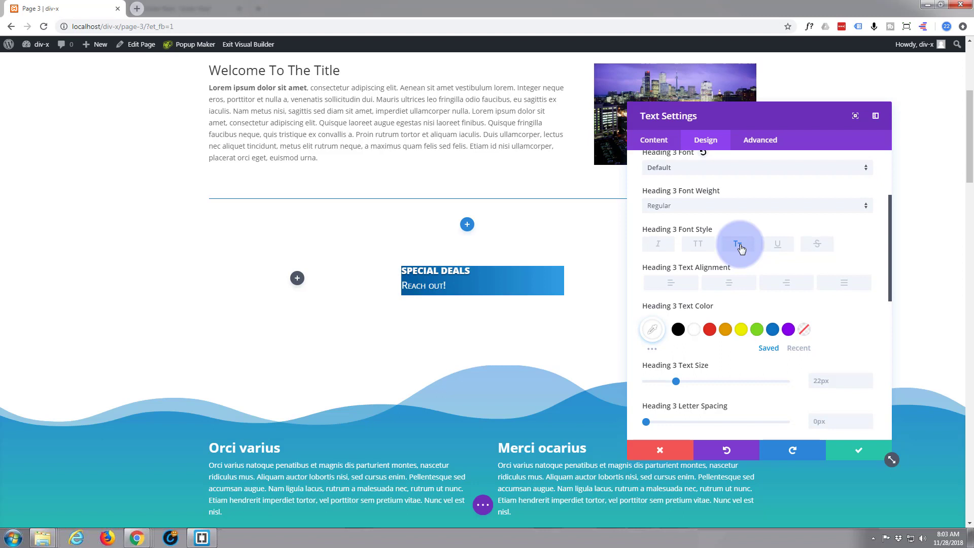
pyautogui.click(738, 244)
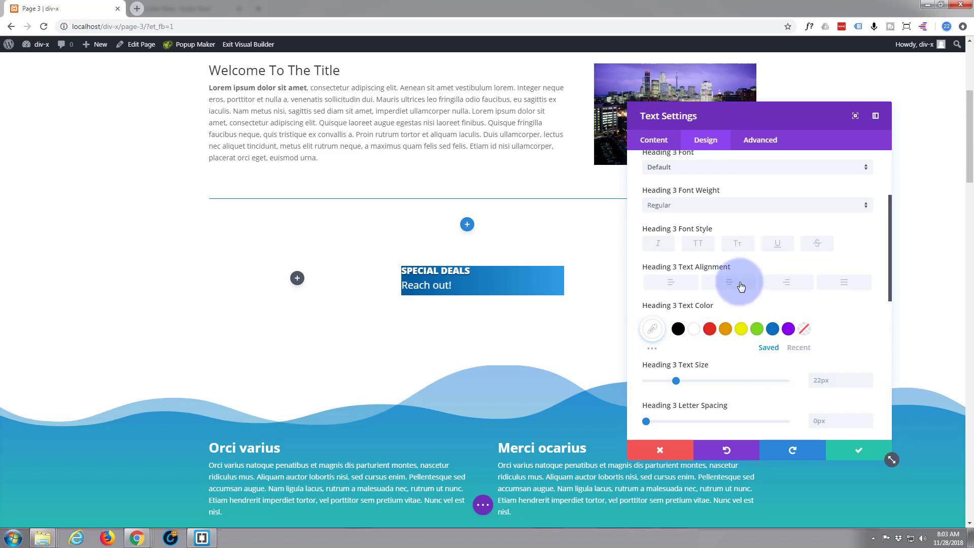
pyautogui.click(866, 208)
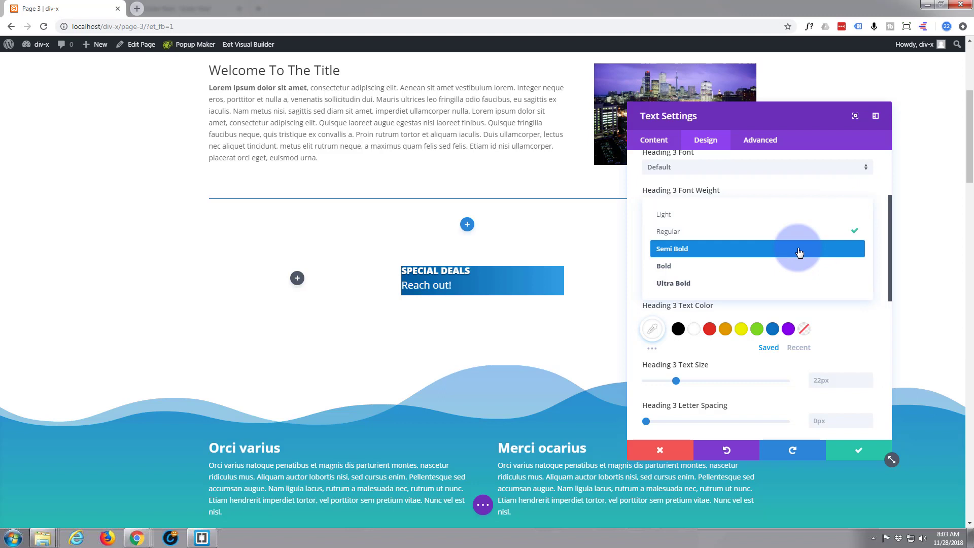
pyautogui.click(799, 249)
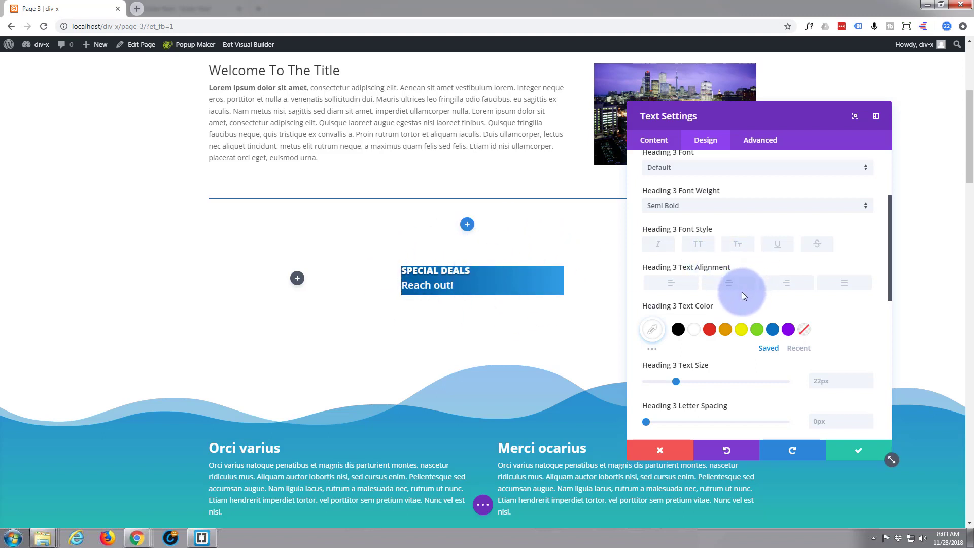
# Centre the text alignment of both Heading 3 and Heading 4.
pyautogui.scroll(1, 741, 291)
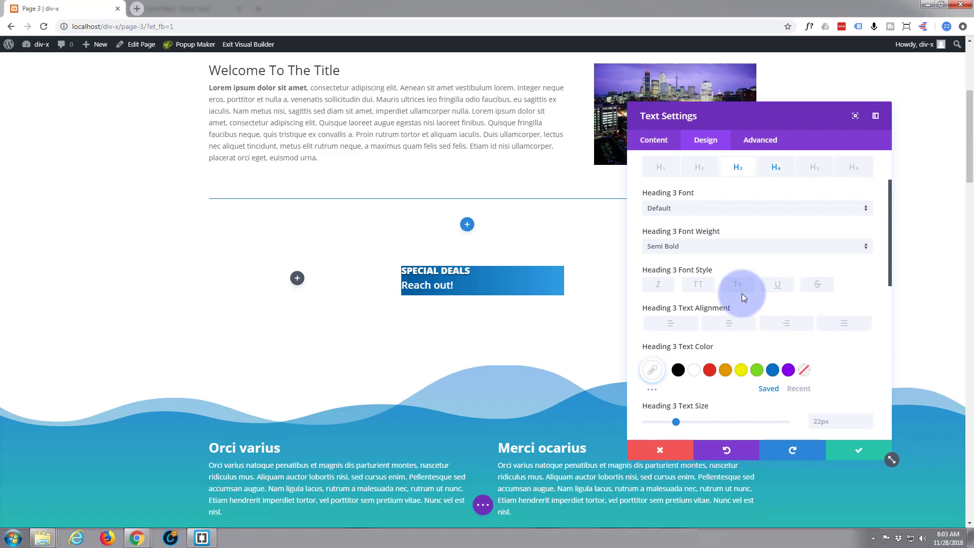
pyautogui.scroll(2, 741, 293)
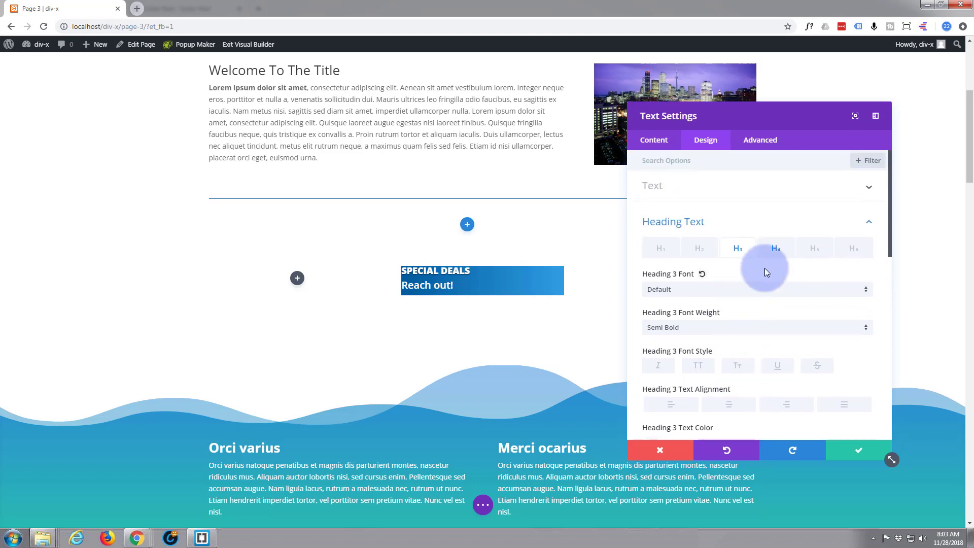
pyautogui.scroll(-2, 758, 257)
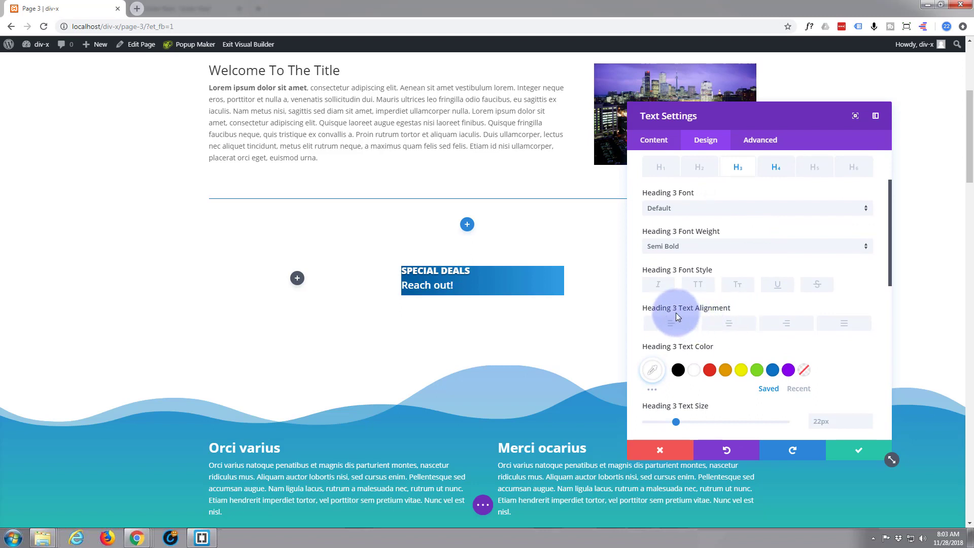
pyautogui.click(728, 325)
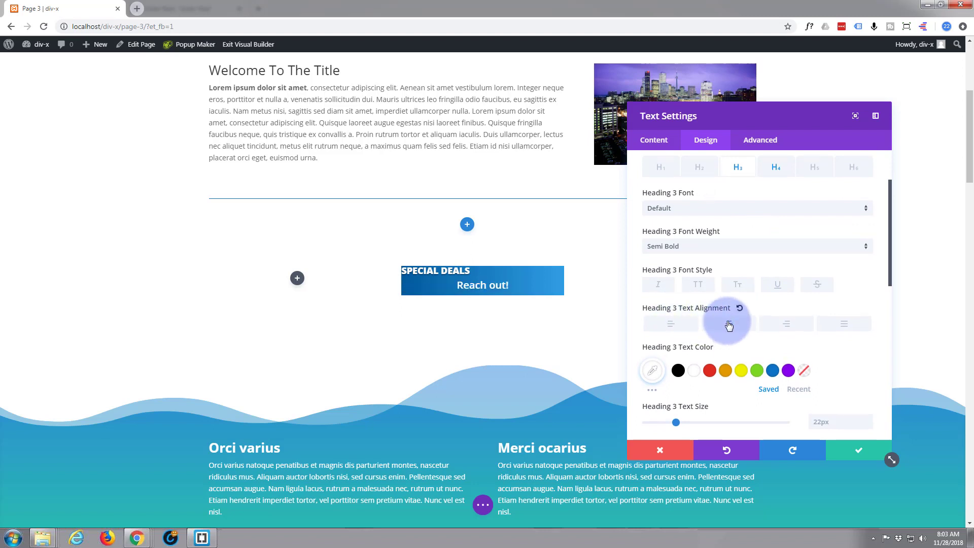
pyautogui.click(778, 162)
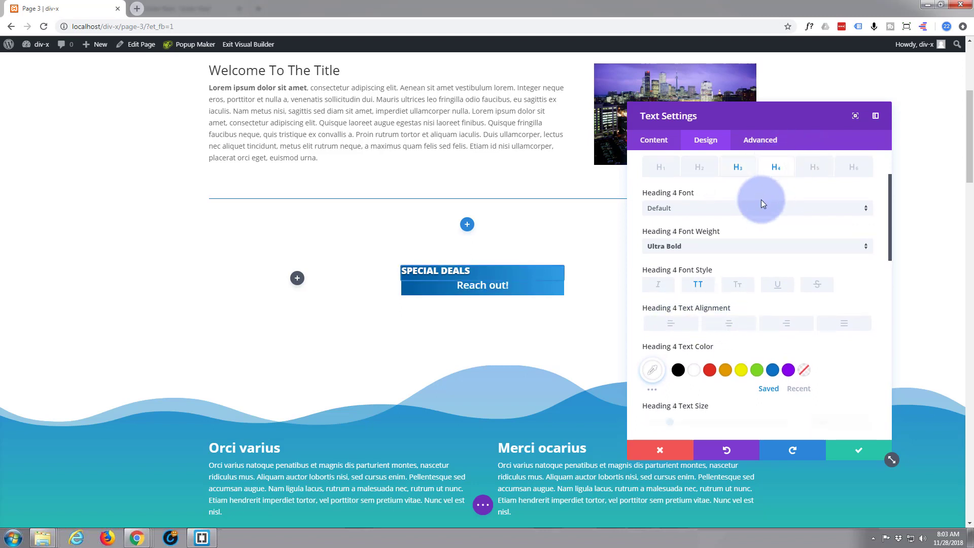
pyautogui.click(731, 328)
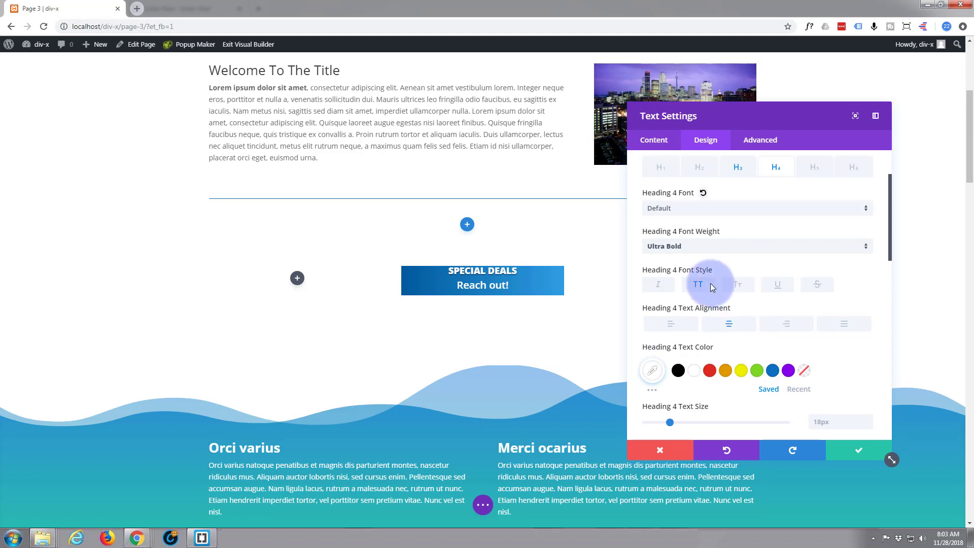
pyautogui.click(655, 143)
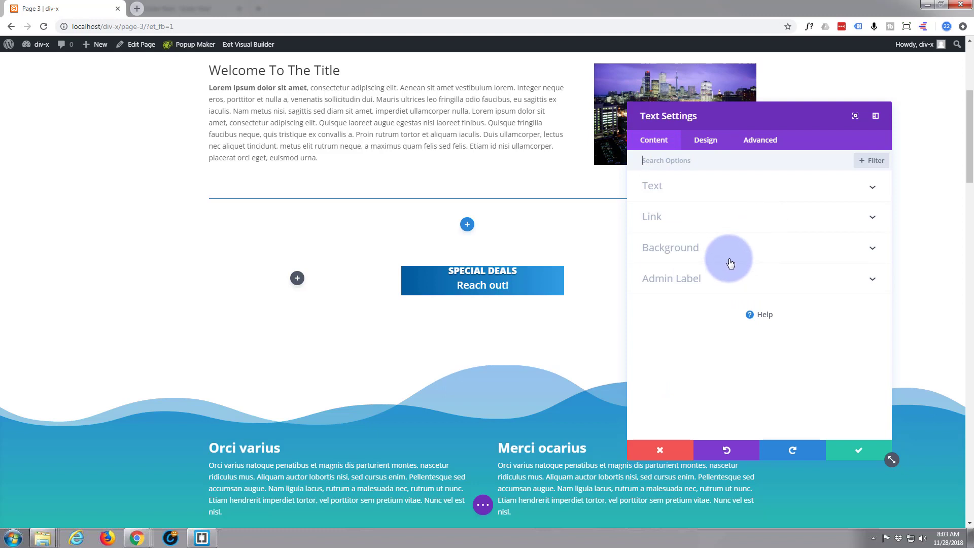
pyautogui.click(698, 144)
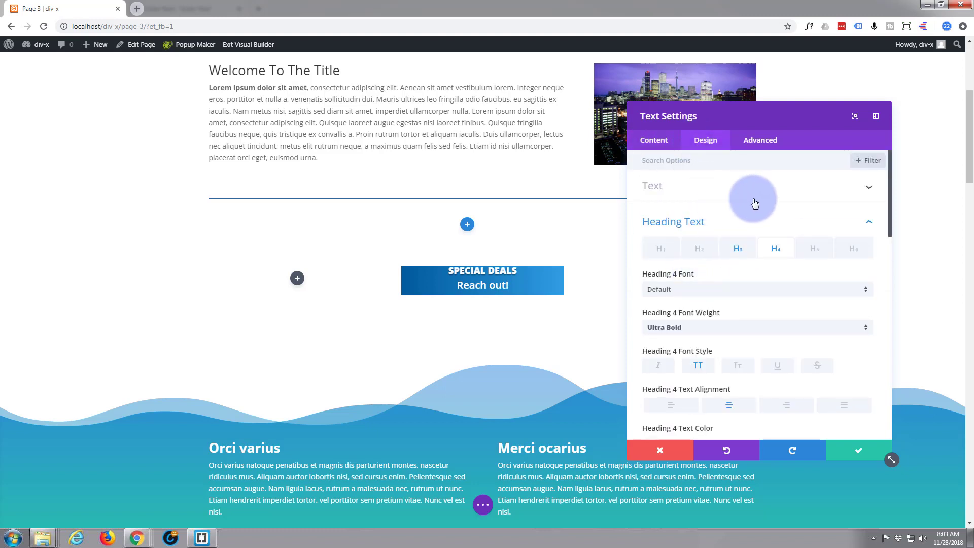
pyautogui.click(871, 192)
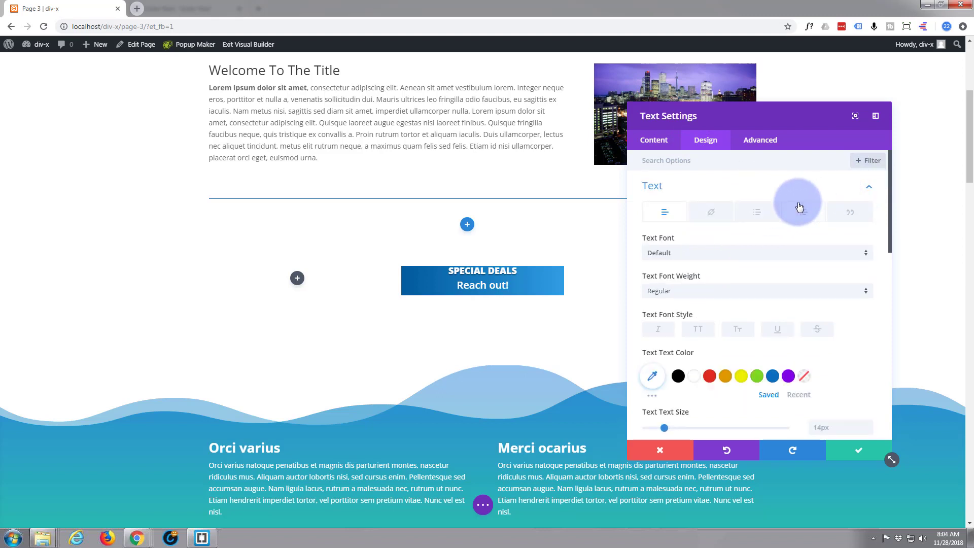
pyautogui.scroll(-6, 799, 207)
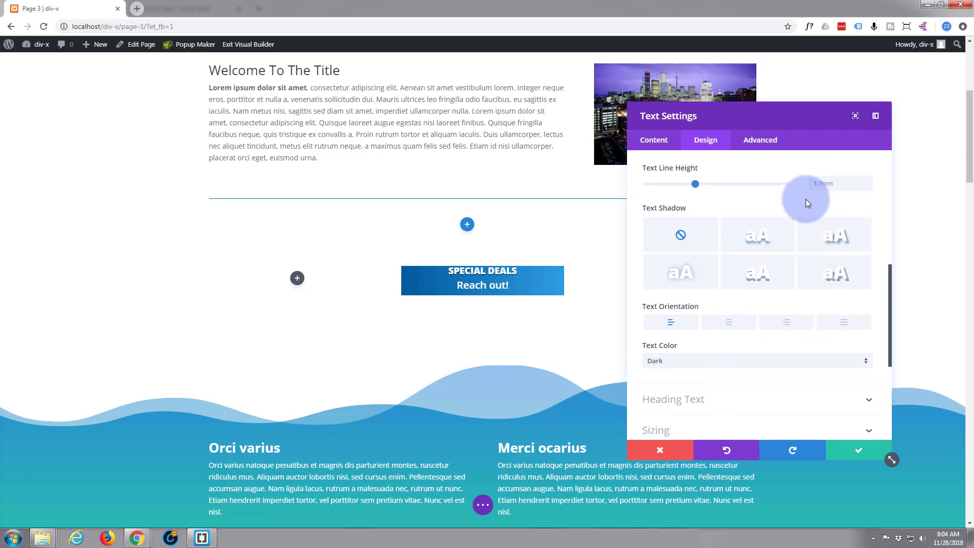
pyautogui.scroll(8, 806, 205)
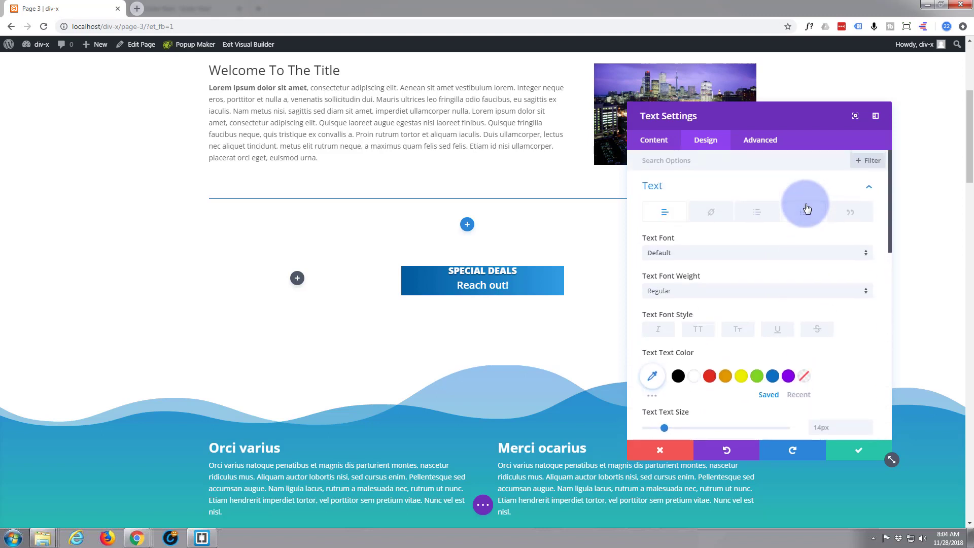
pyautogui.click(867, 188)
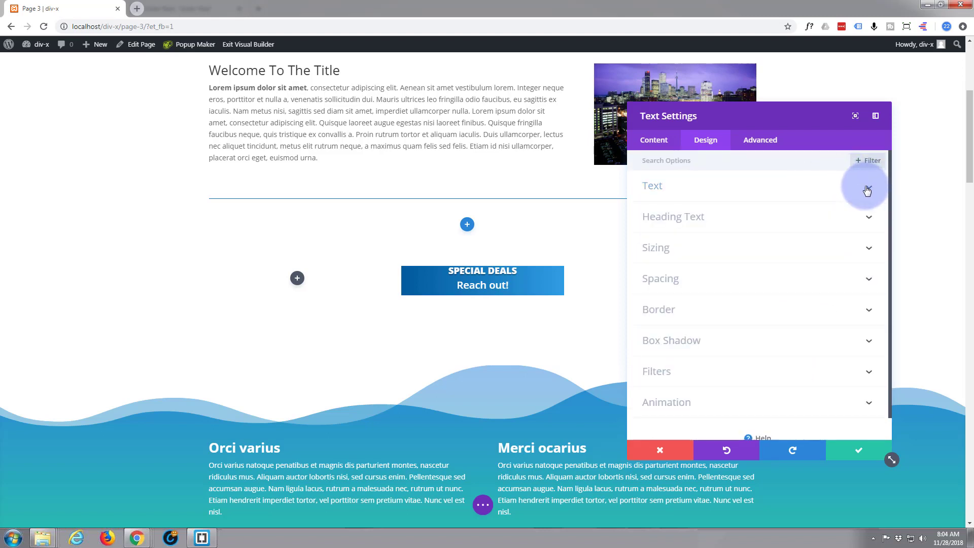
# Set the Text module's custom padding to 25px for both top and bottom, linked together.
pyautogui.click(717, 288)
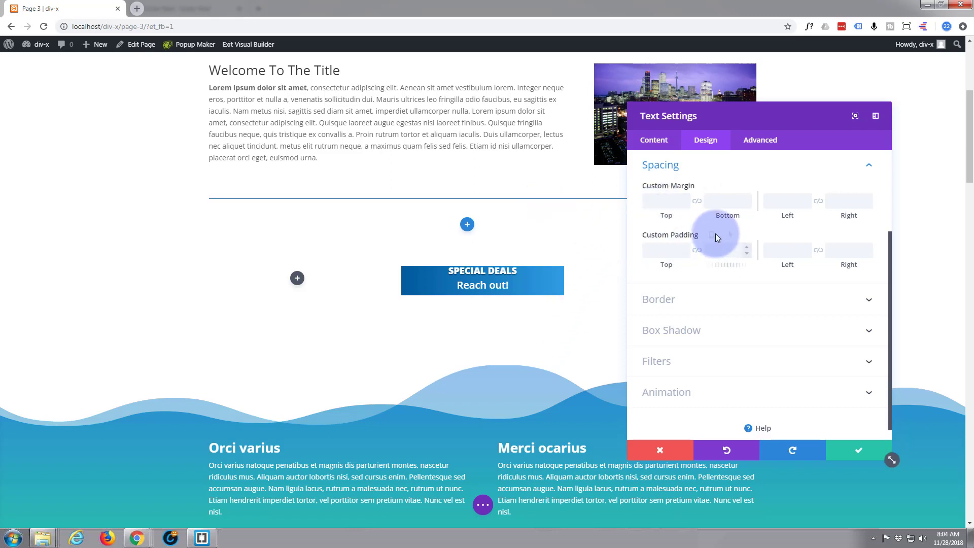
pyautogui.click(664, 250)
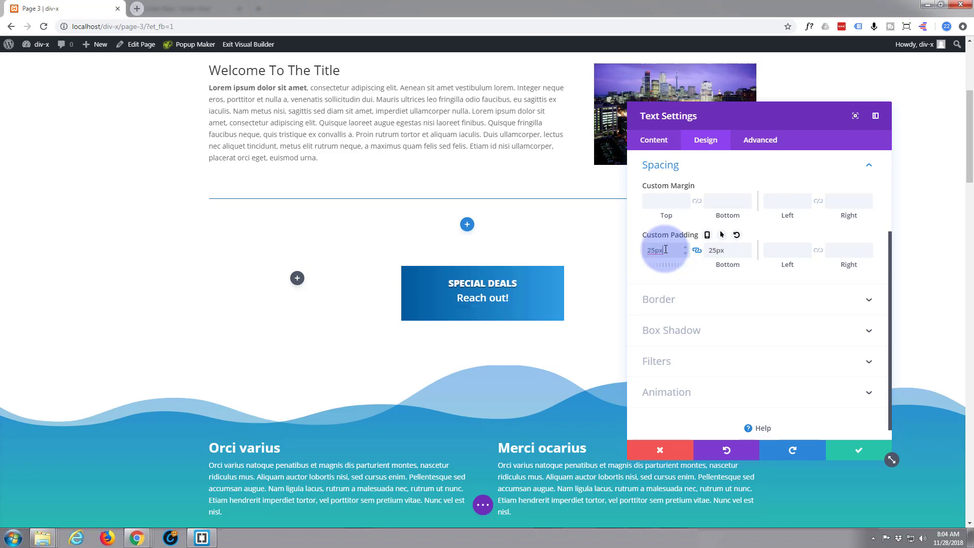
pyautogui.moveTo(694, 220); pyautogui.dragTo(690, 217)
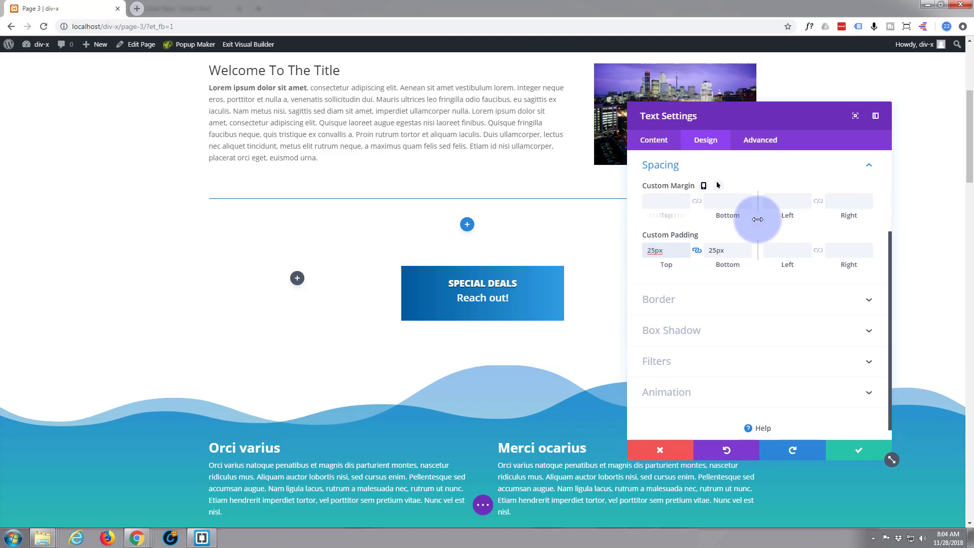
pyautogui.click(670, 257)
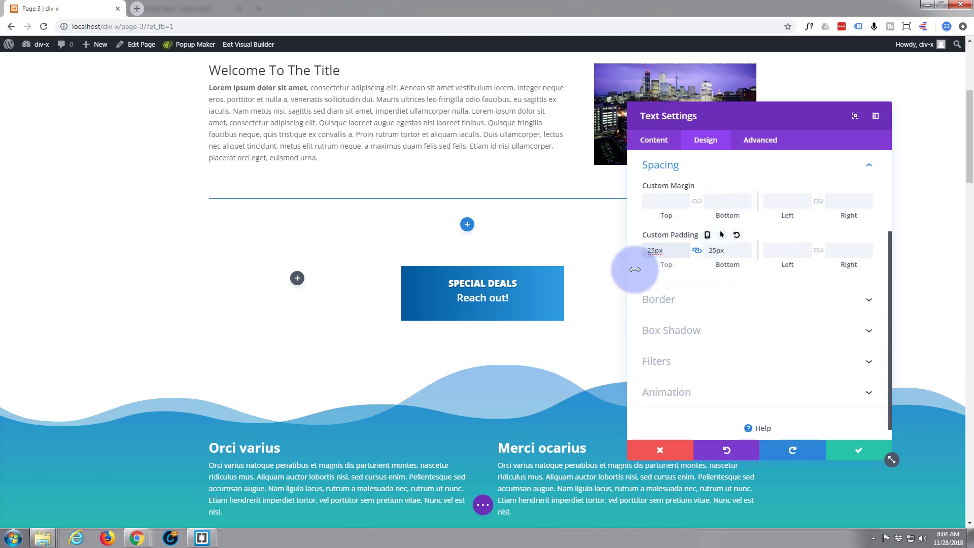
# Link the left and right custom padding of the Text module and set both to 50px.
pyautogui.click(776, 249)
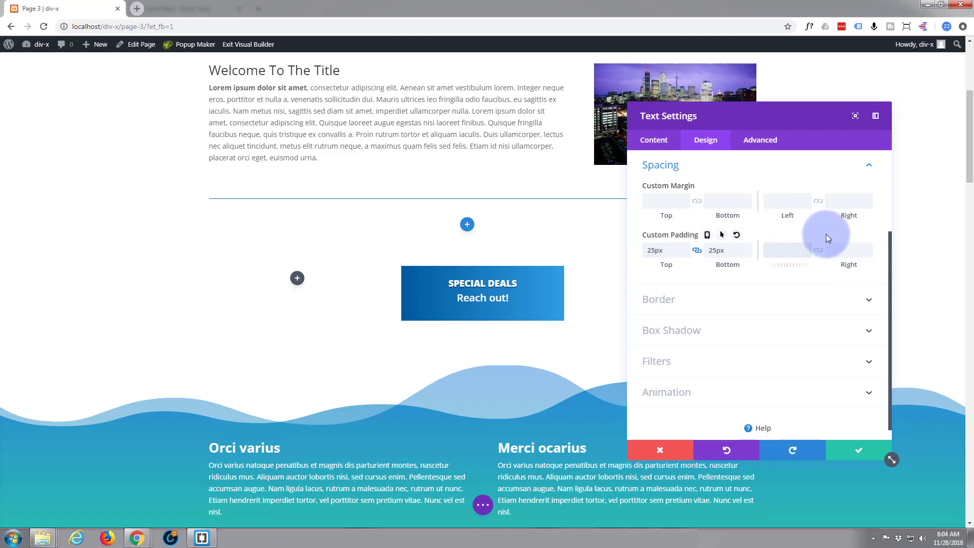
pyautogui.click(818, 250)
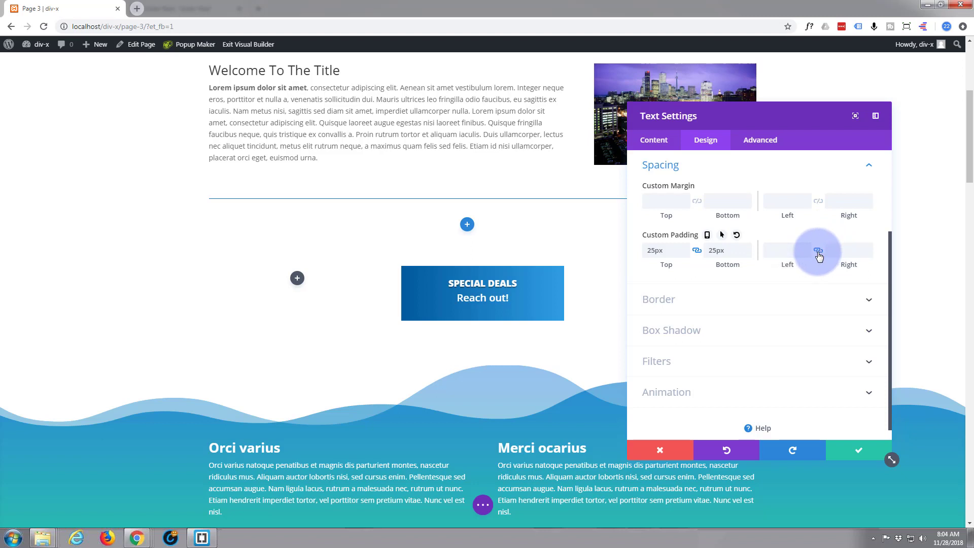
pyautogui.click(789, 249)
pyautogui.write('50px')
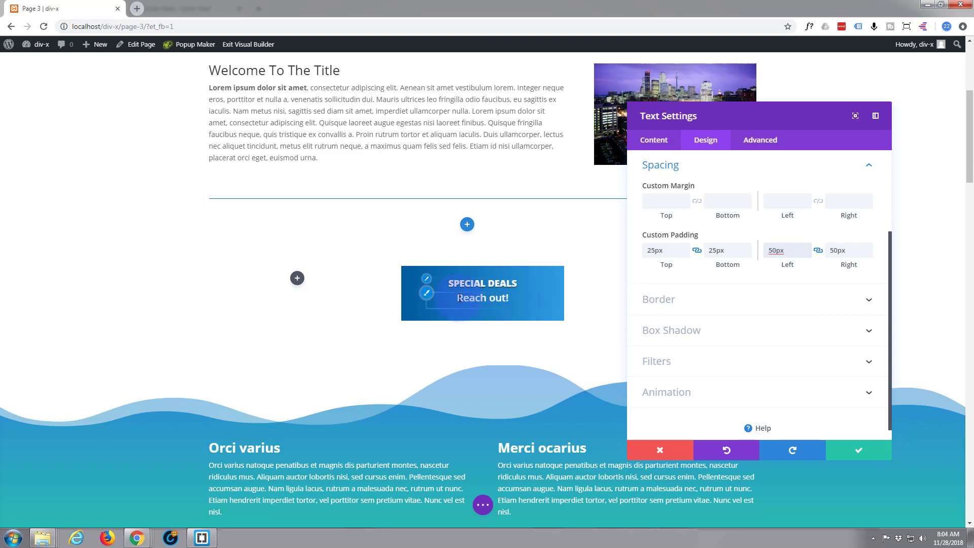
pyautogui.click(775, 244)
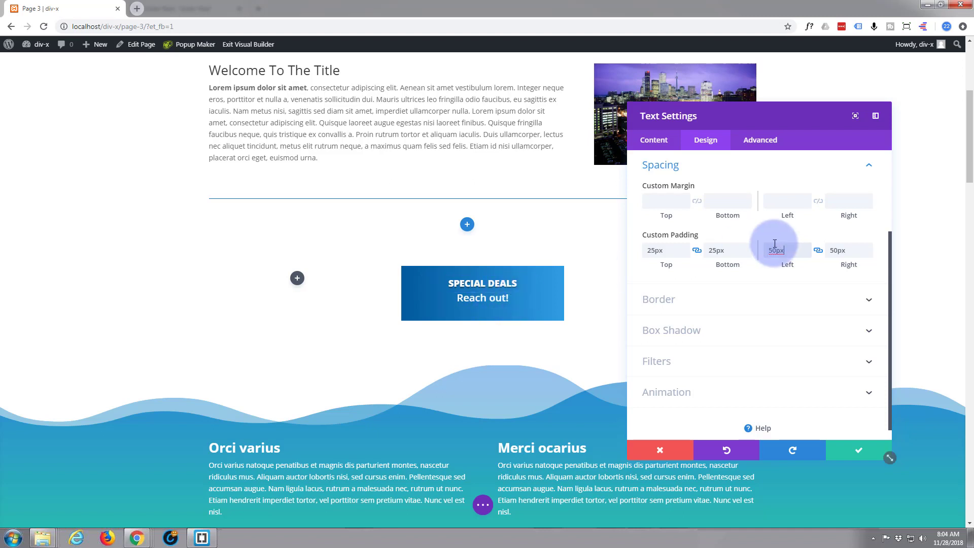
# Apply the first text shadow preset, with the shadow falling straight down, to Heading 3.
pyautogui.scroll(3, 759, 266)
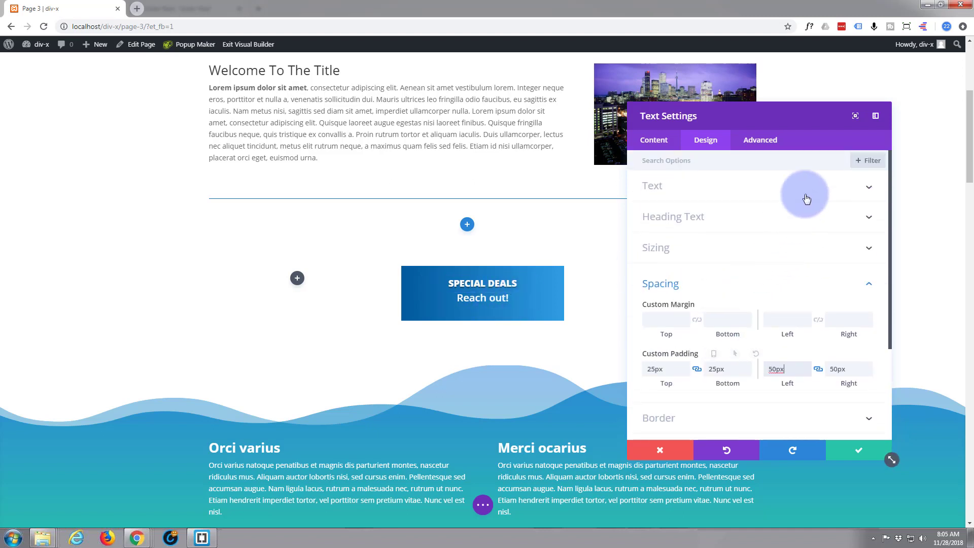
pyautogui.click(802, 215)
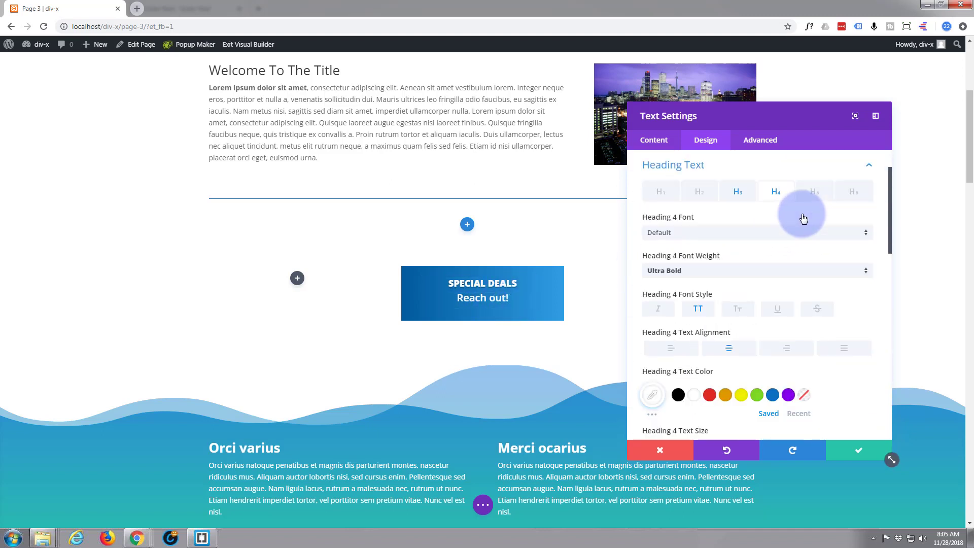
pyautogui.click(754, 200)
pyautogui.scroll(-3, 755, 232)
pyautogui.scroll(-5, 755, 231)
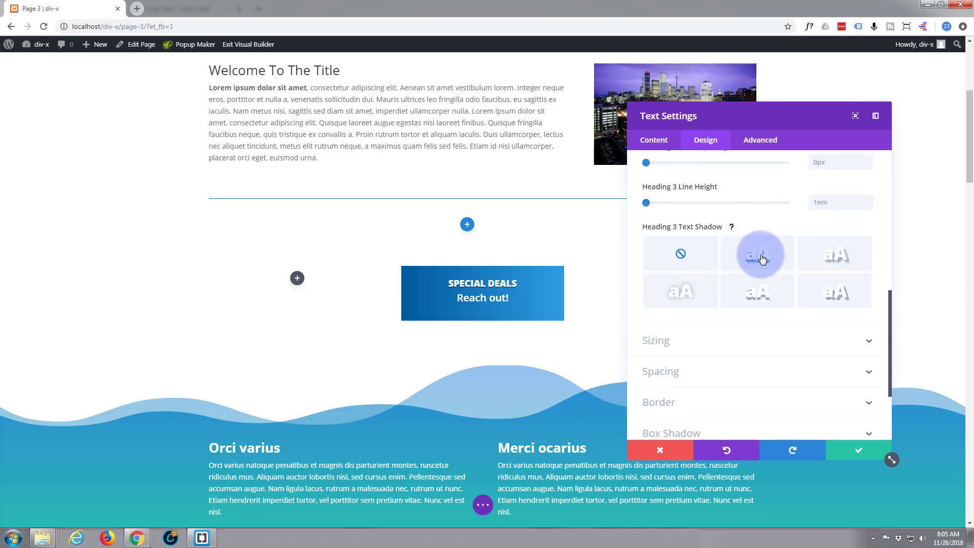
pyautogui.click(762, 258)
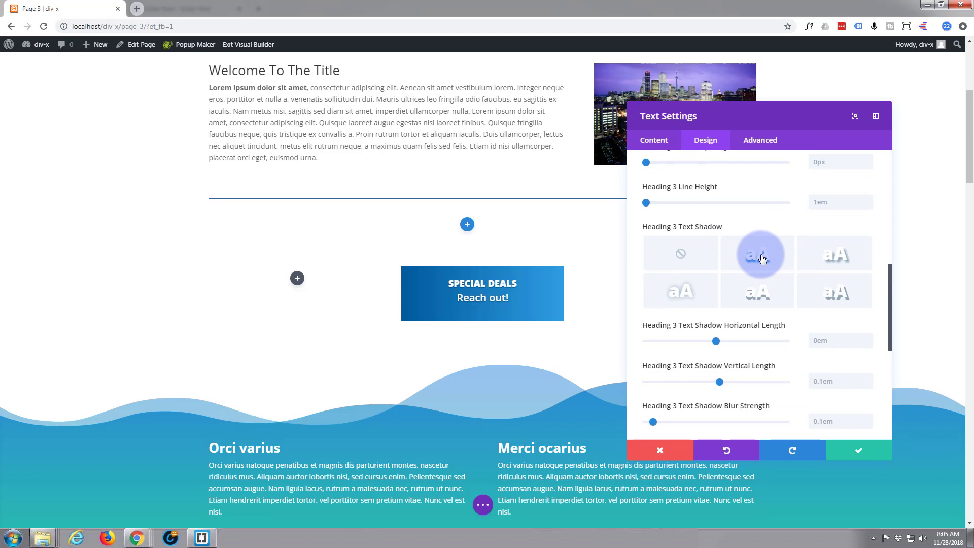
pyautogui.scroll(3, 756, 256)
pyautogui.click(422, 292)
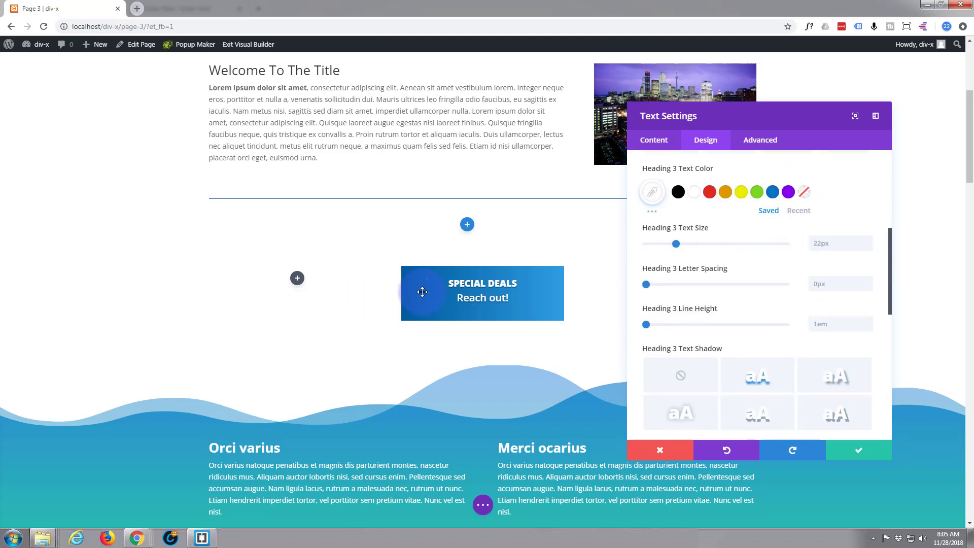
pyautogui.click(411, 234)
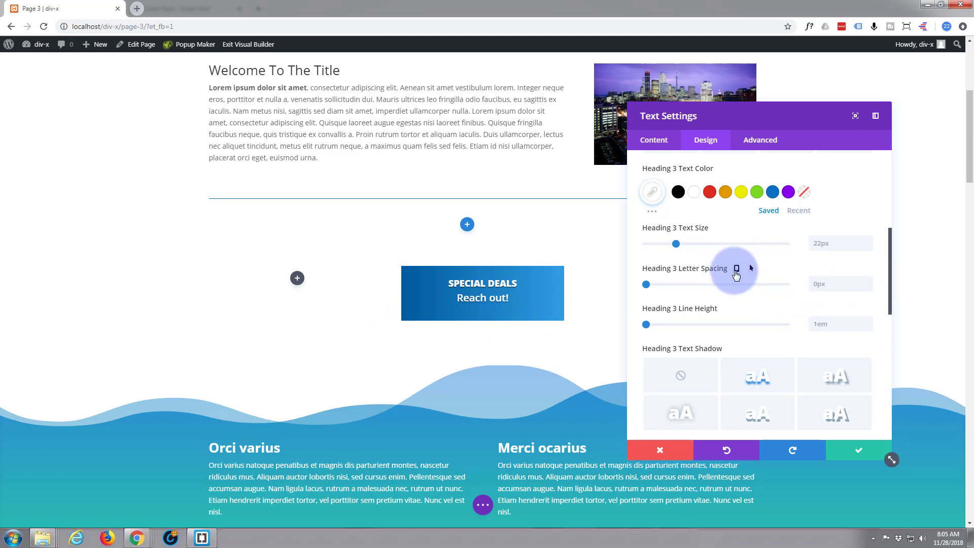
pyautogui.scroll(-3, 735, 274)
pyautogui.scroll(3, 735, 271)
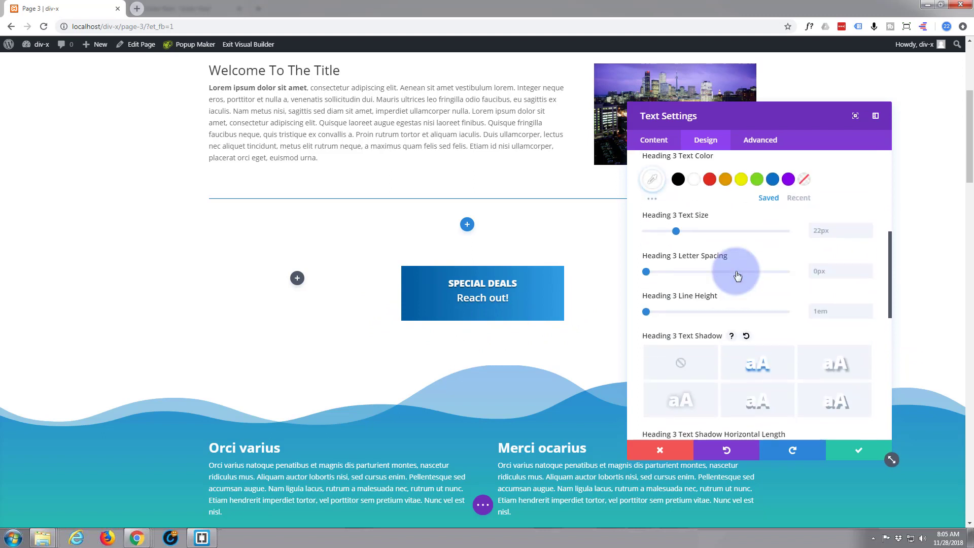
pyautogui.scroll(6, 737, 275)
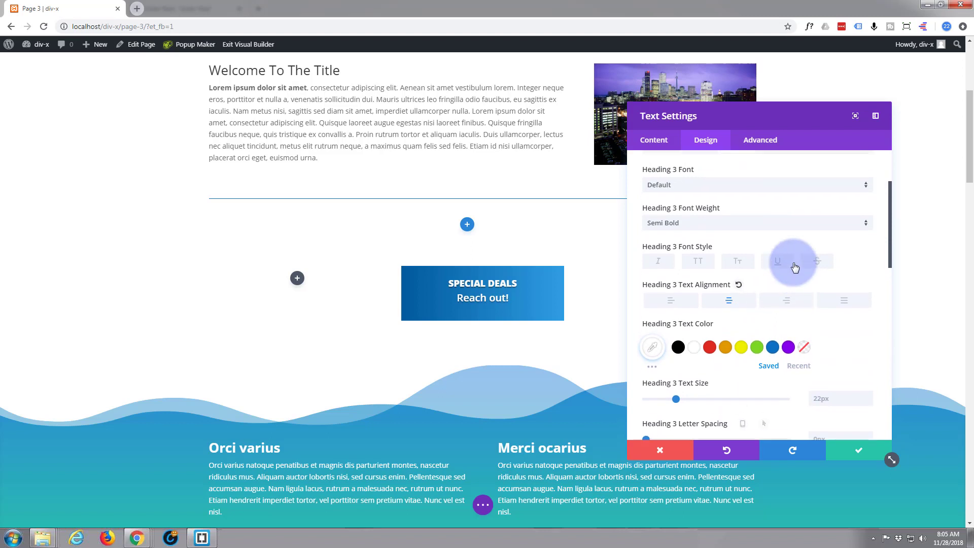
# Try 5px rounded corners on the Text module's border and settle on 50px for all four linked corners.
pyautogui.click(869, 220)
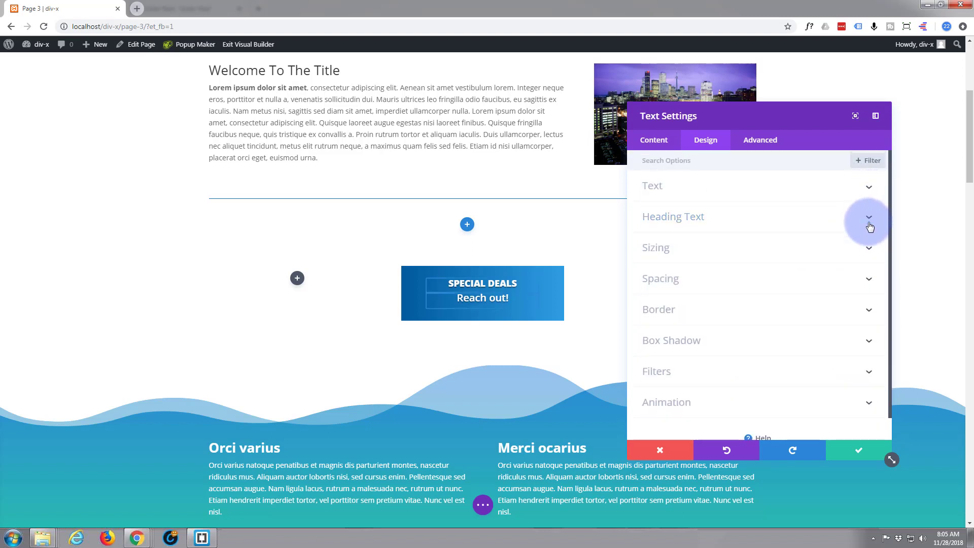
pyautogui.click(721, 308)
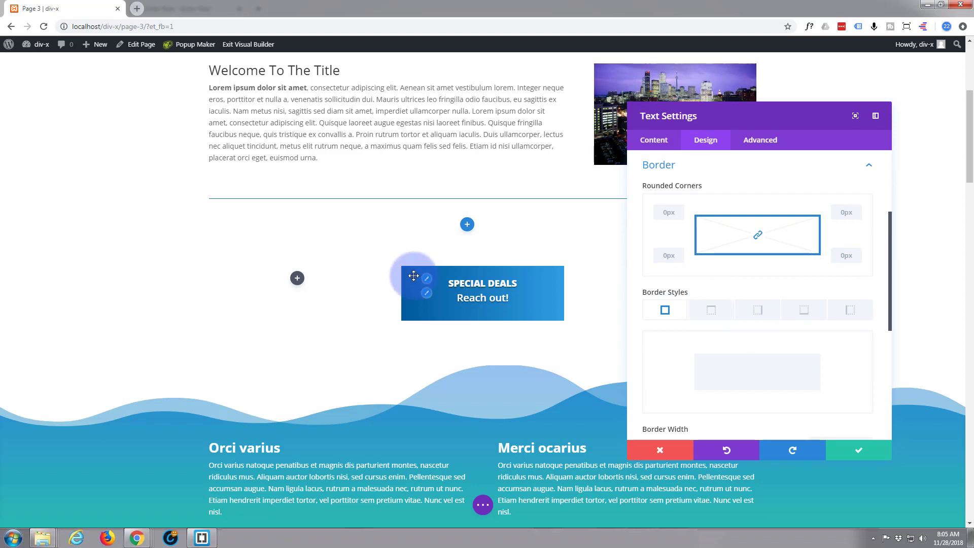
pyautogui.click(661, 221)
pyautogui.write('5')
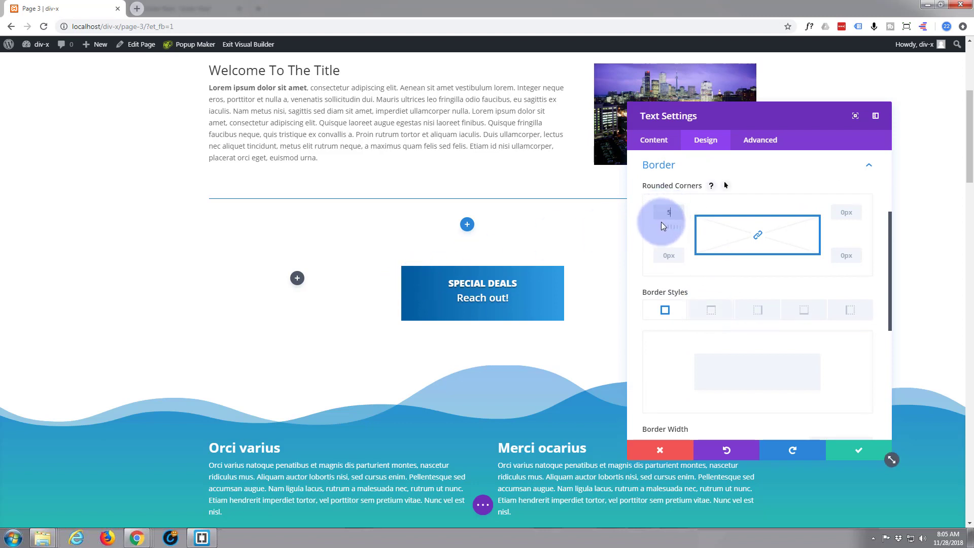
pyautogui.write('px')
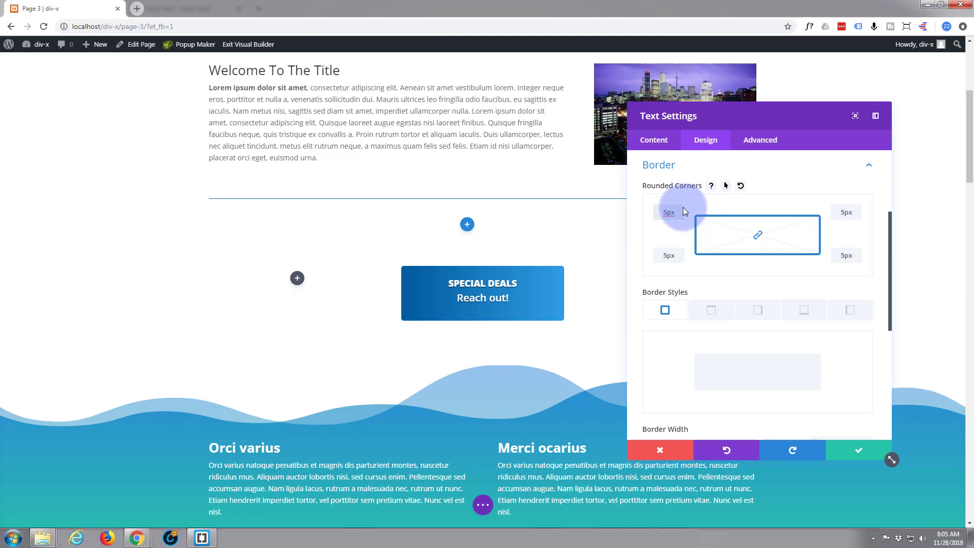
pyautogui.moveTo(663, 212); pyautogui.dragTo(675, 212)
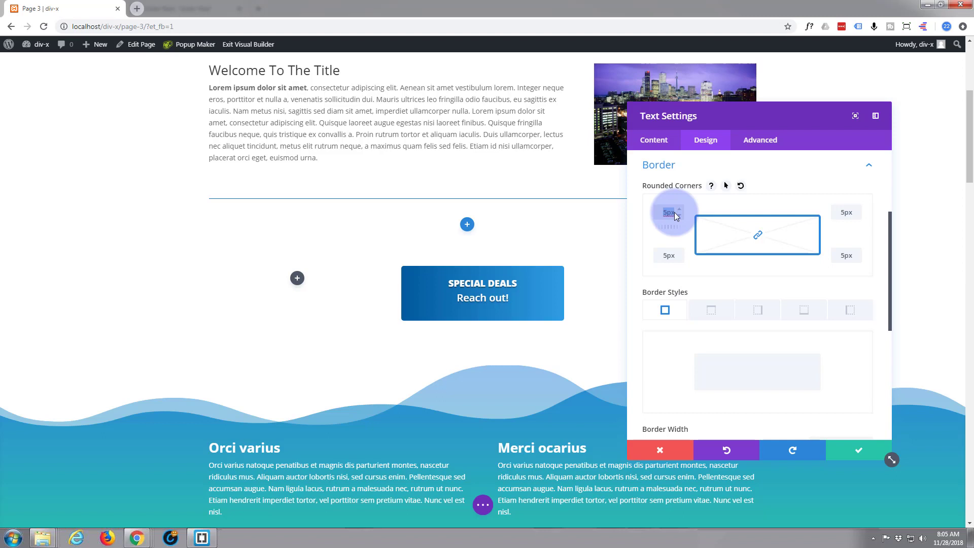
pyautogui.write('50px')
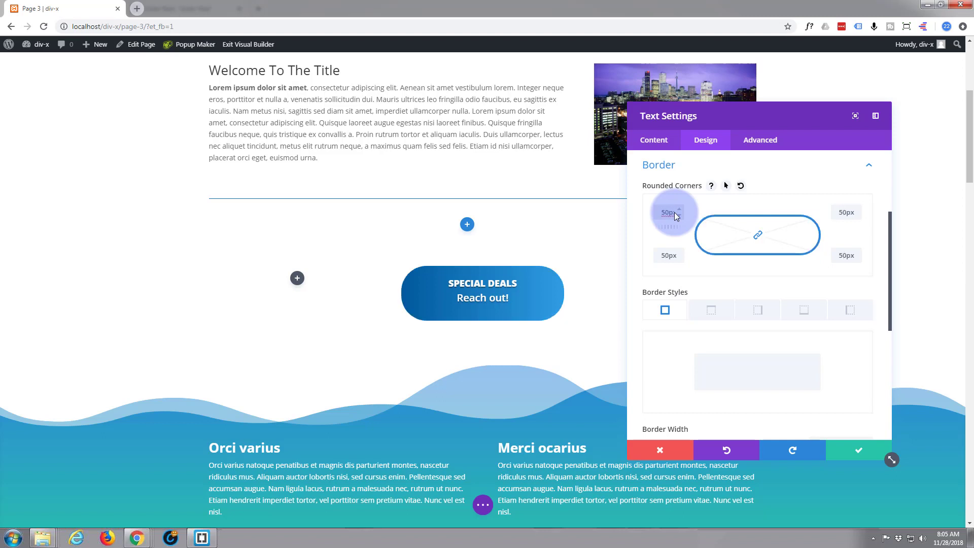
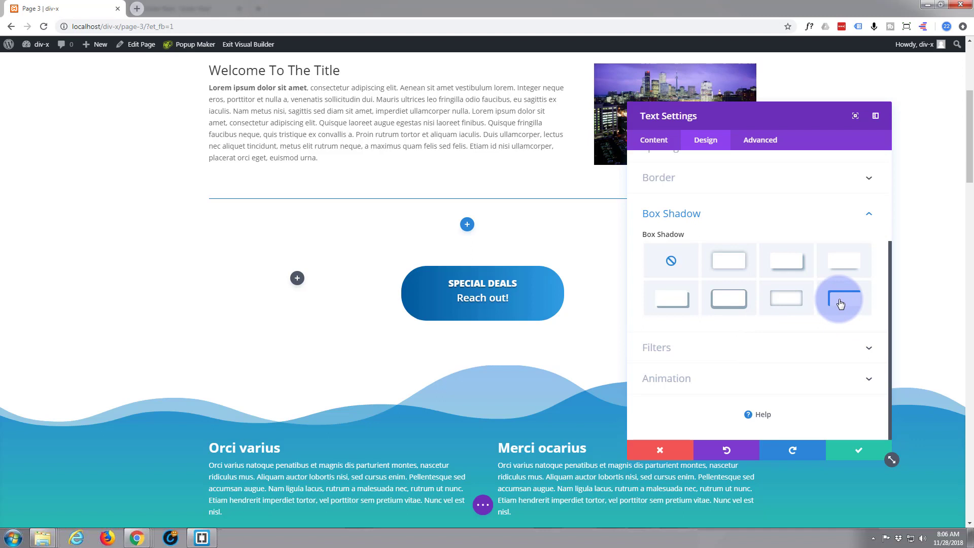
# Apply the inset top-left box shadow preset, enable hover options for its horizontal position, and set the default value to 0px.
pyautogui.click(840, 303)
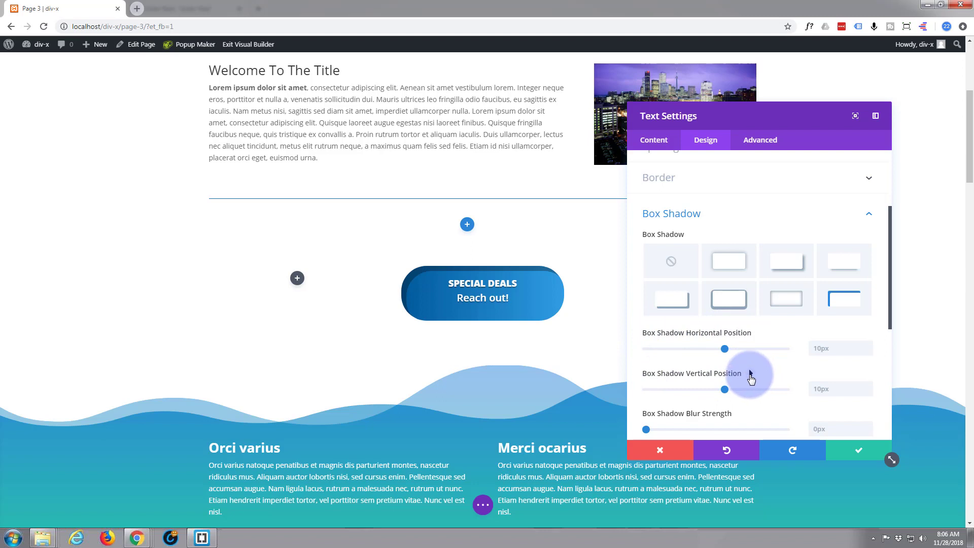
pyautogui.click(760, 332)
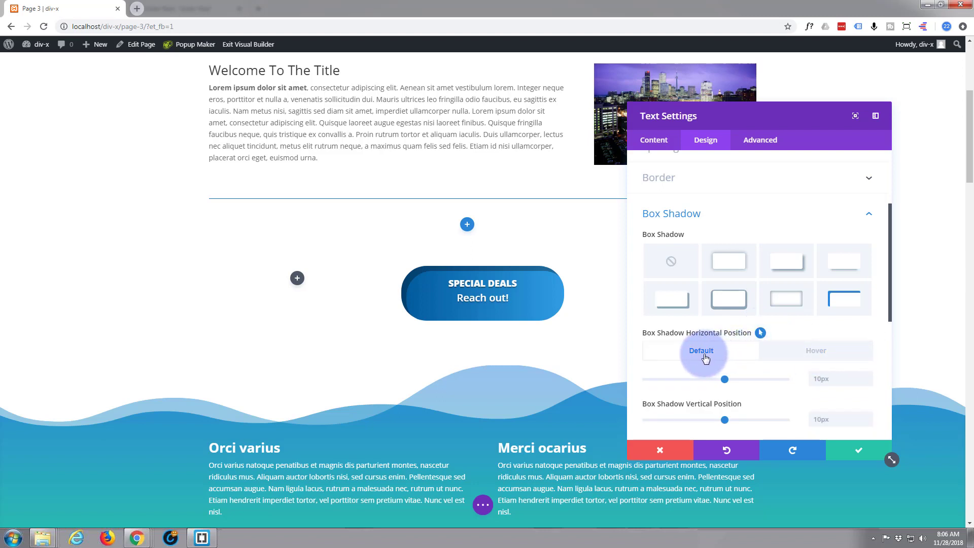
pyautogui.click(820, 379)
pyautogui.hotkey('ctrl', 'a')
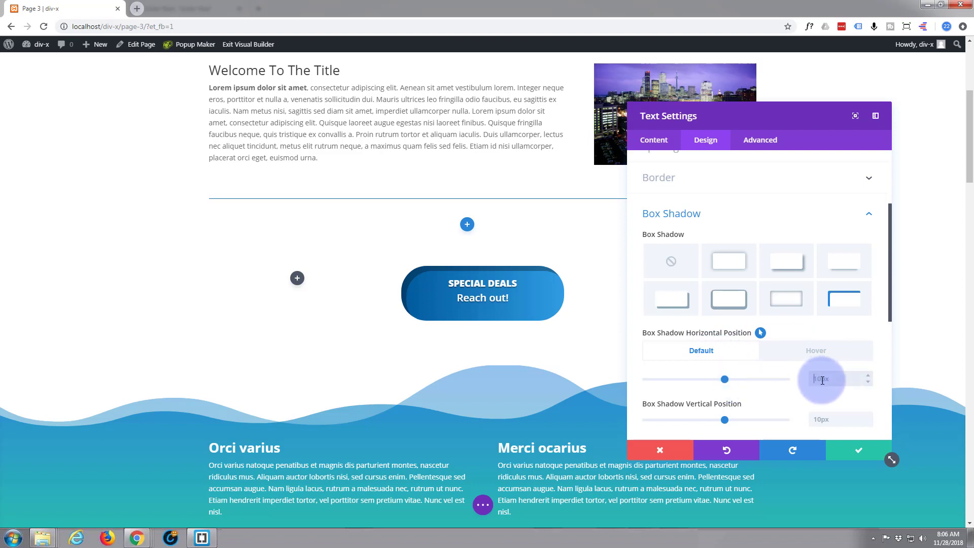
pyautogui.write('0px')
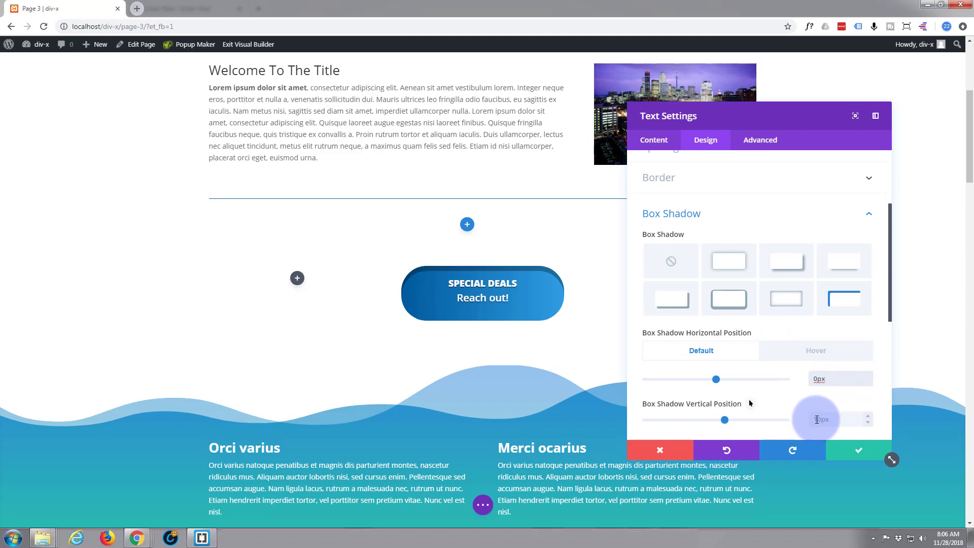
# Set the box shadow's vertical position to 0px.
pyautogui.click(838, 417)
pyautogui.hotkey('ctrl', 'a')
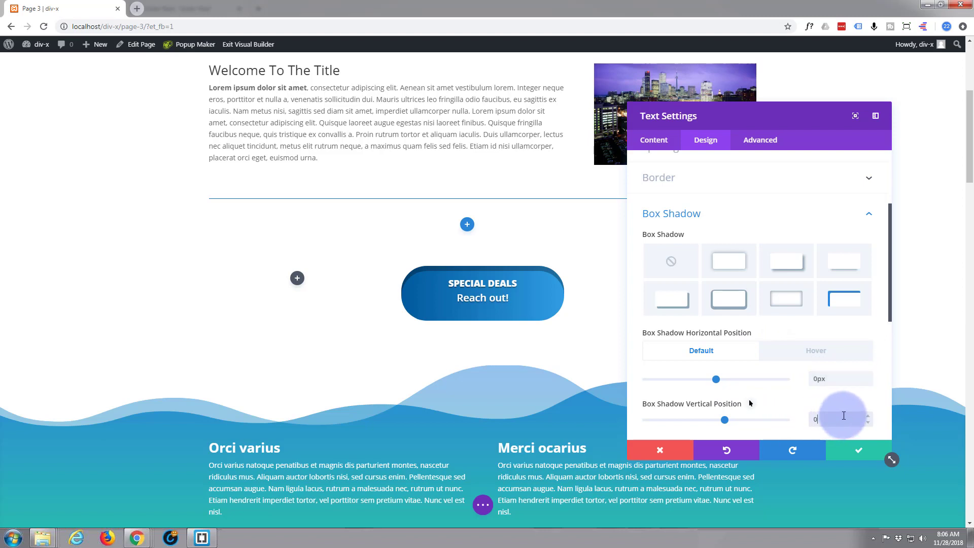
pyautogui.write('0px')
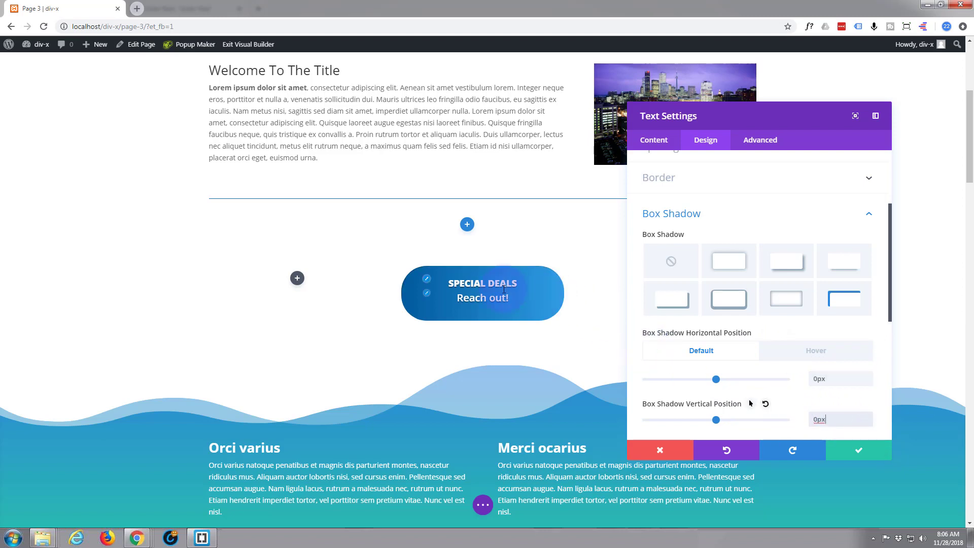
# Set the box shadow's hover horizontal position, trying 80px and 300px before settling on 320px.
pyautogui.click(659, 315)
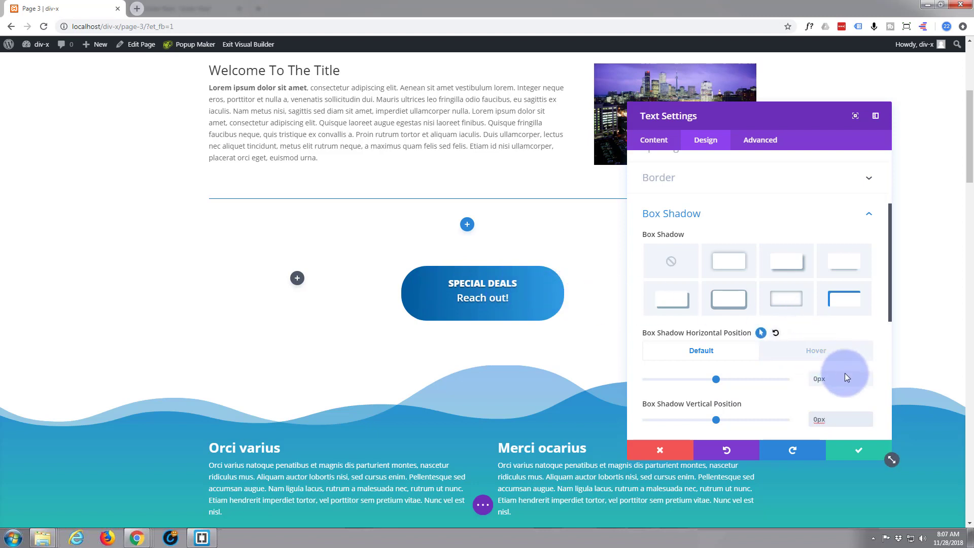
pyautogui.click(823, 356)
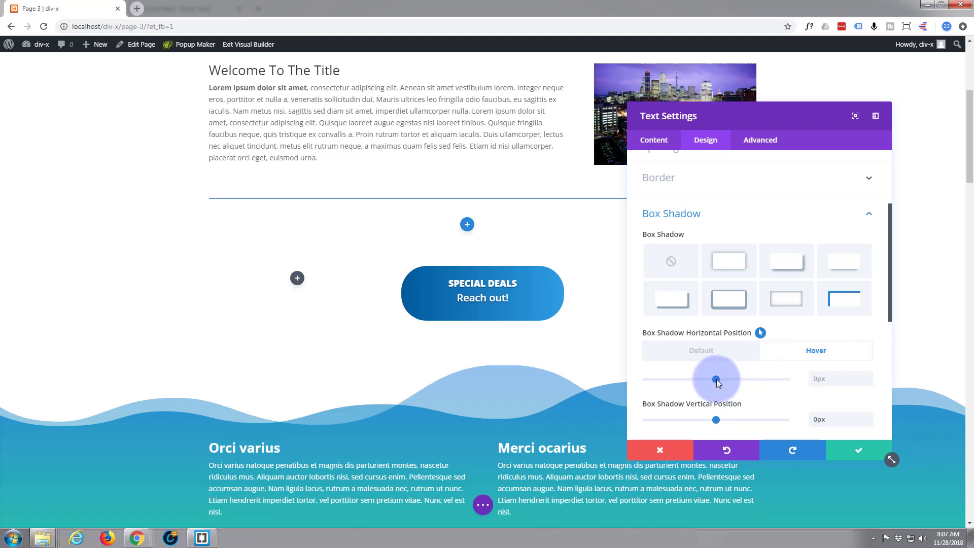
pyautogui.moveTo(716, 379); pyautogui.dragTo(795, 381)
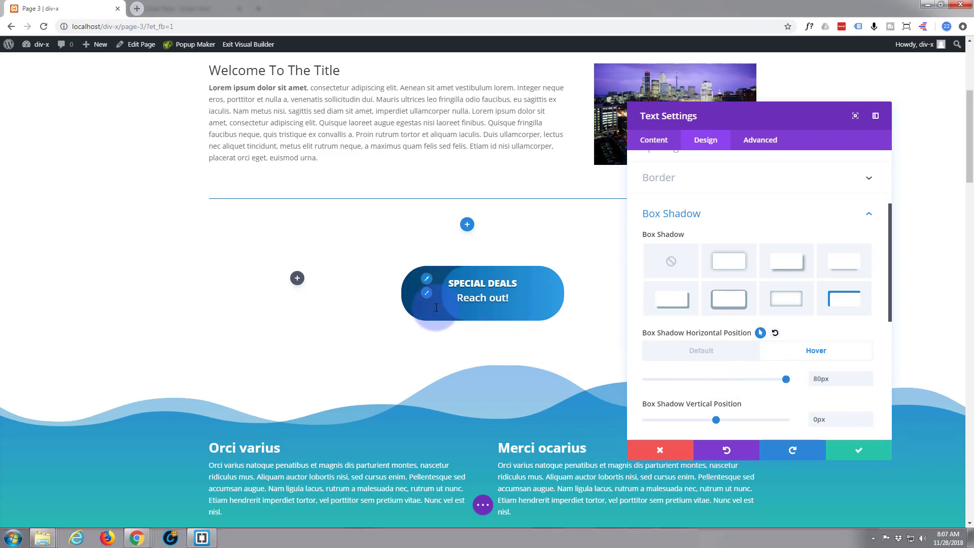
pyautogui.click(688, 345)
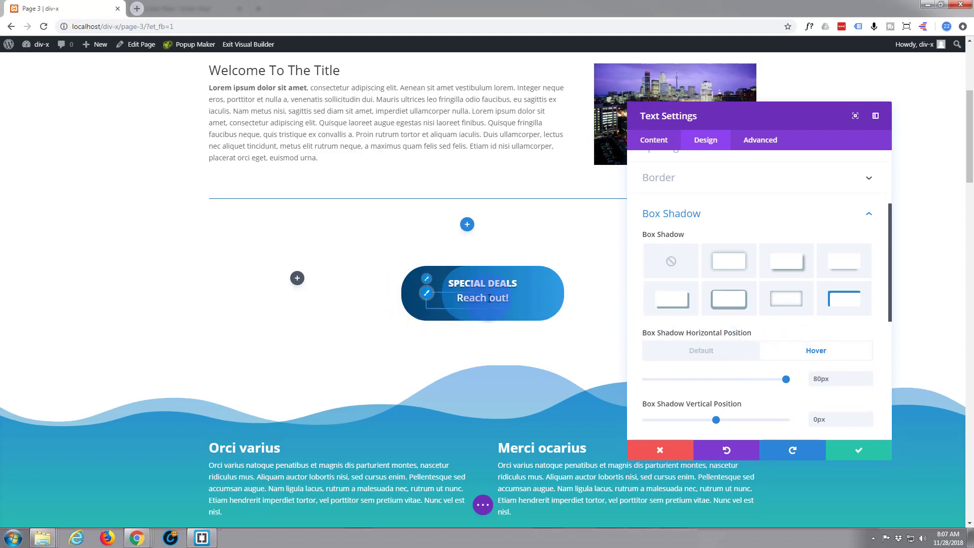
pyautogui.click(814, 379)
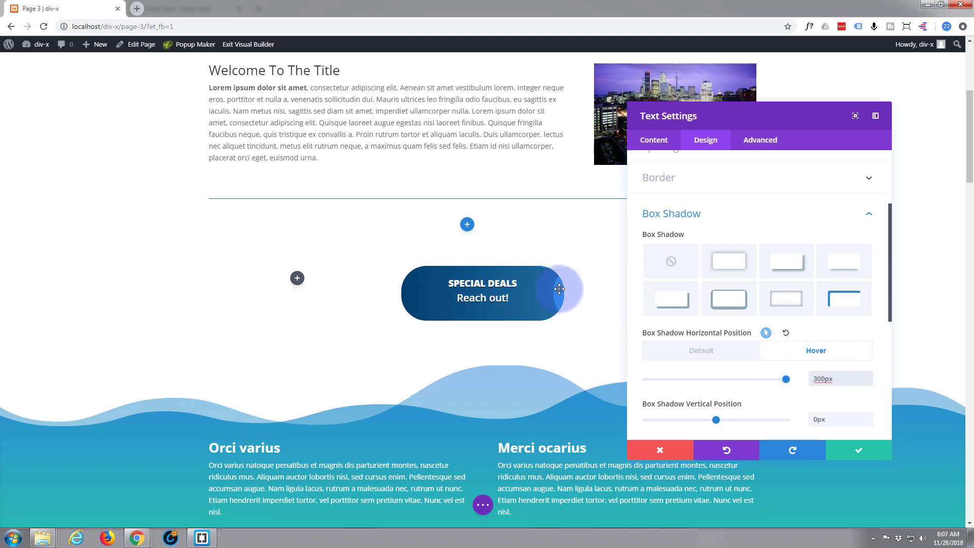
pyautogui.moveTo(842, 379)
pyautogui.mouseDown()
pyautogui.moveTo(818, 380)
pyautogui.moveTo(856, 378)
pyautogui.mouseUp()
pyautogui.write('2')
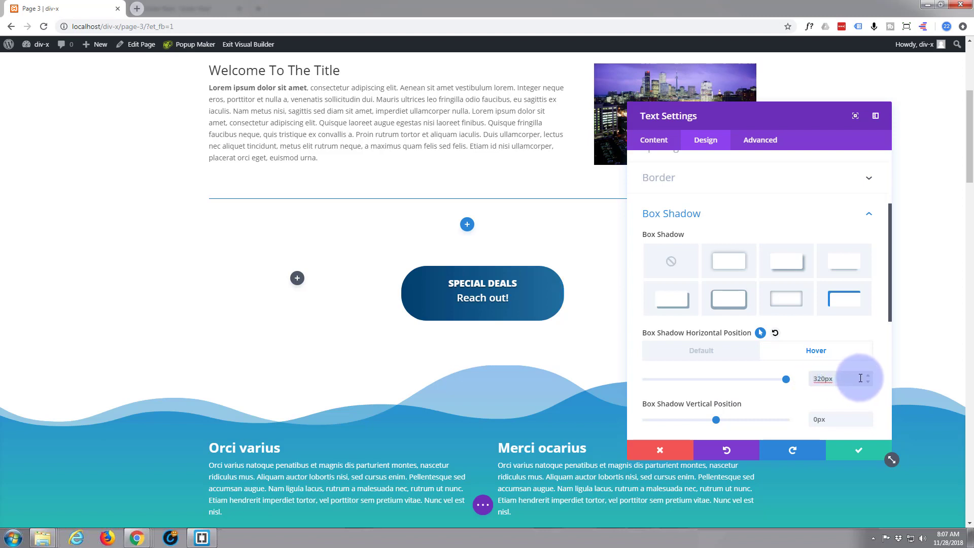
# Preview the button's default and hover box shadow states to compare the horizontal shadow sweep.
pyautogui.click(710, 355)
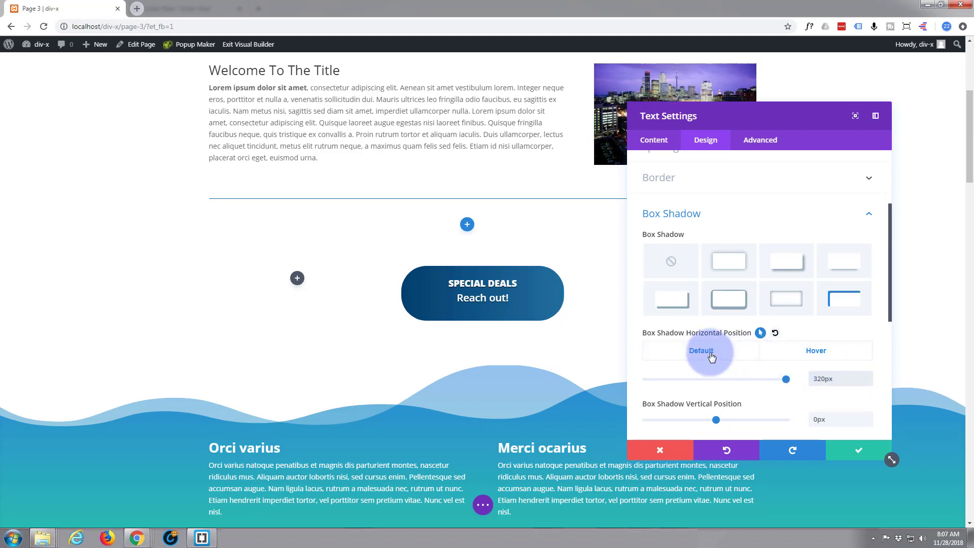
pyautogui.click(814, 355)
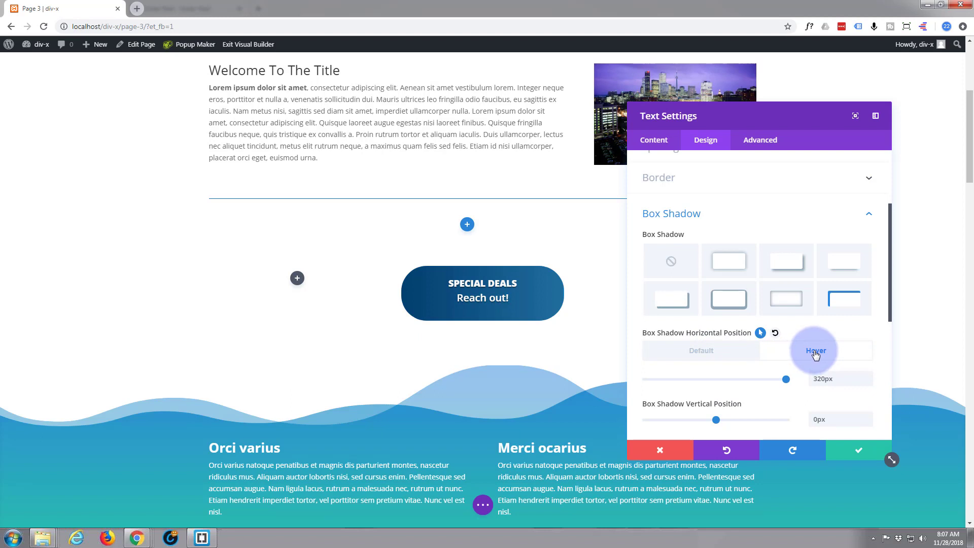
pyautogui.click(681, 351)
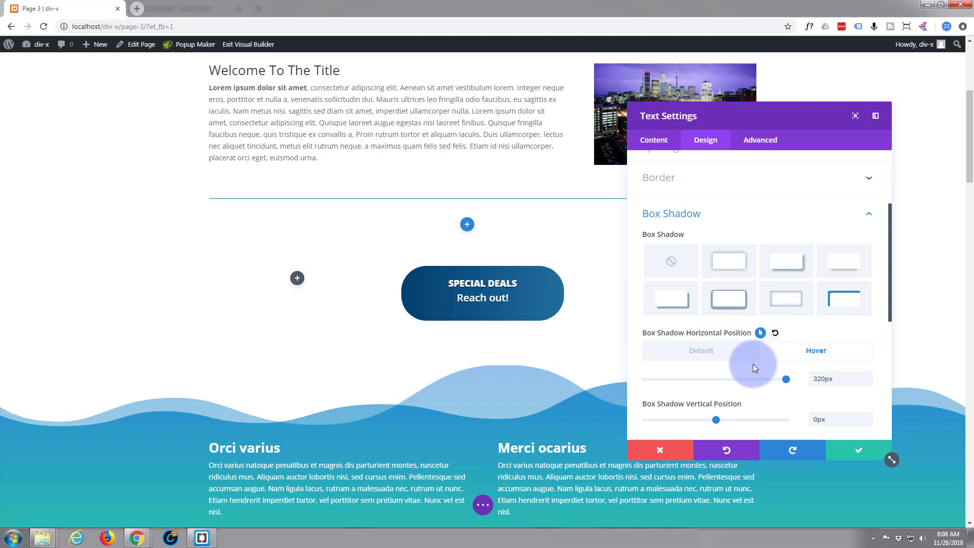
# Set the box shadow color to purple #8300e9 and adjust it to the darker rgba(60,0,165,0.97).
pyautogui.scroll(-2, 753, 363)
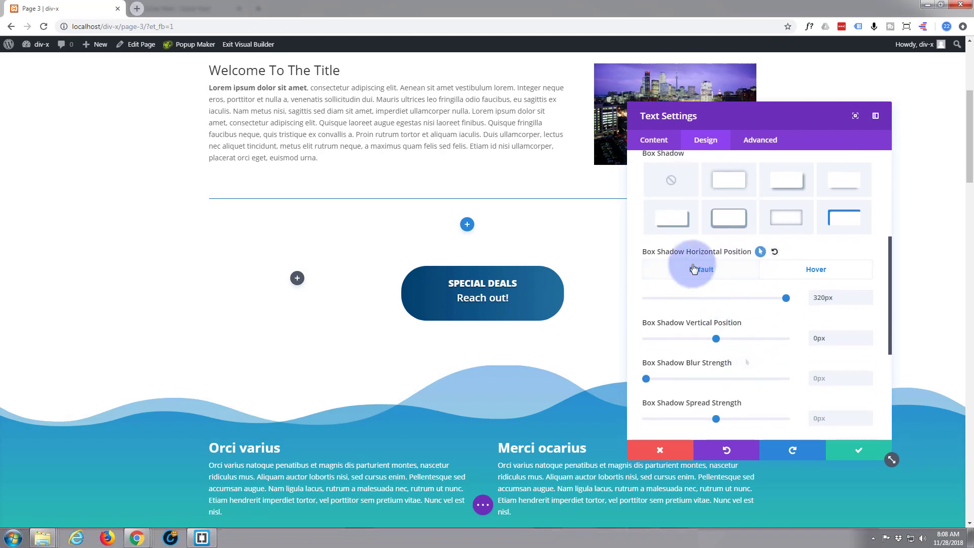
pyautogui.scroll(-1, 752, 335)
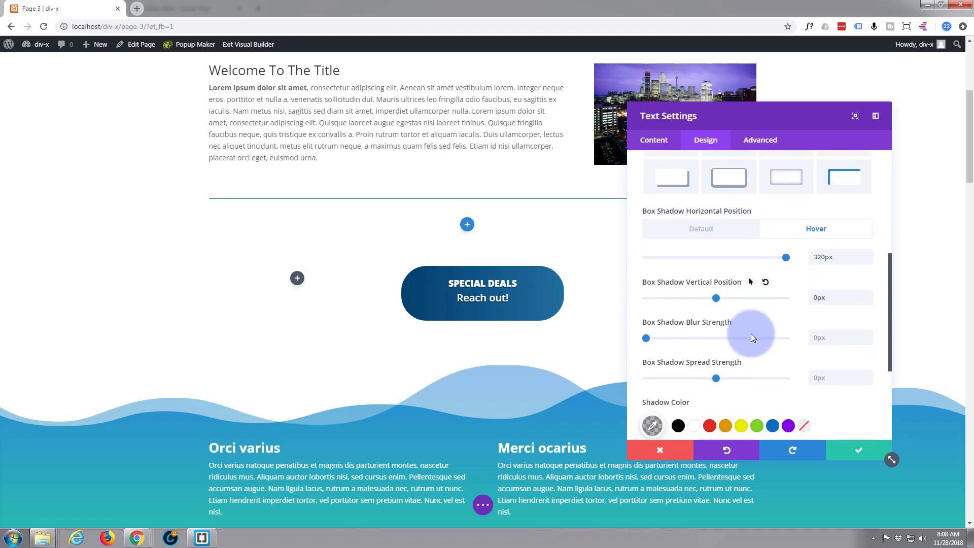
pyautogui.scroll(-2, 752, 338)
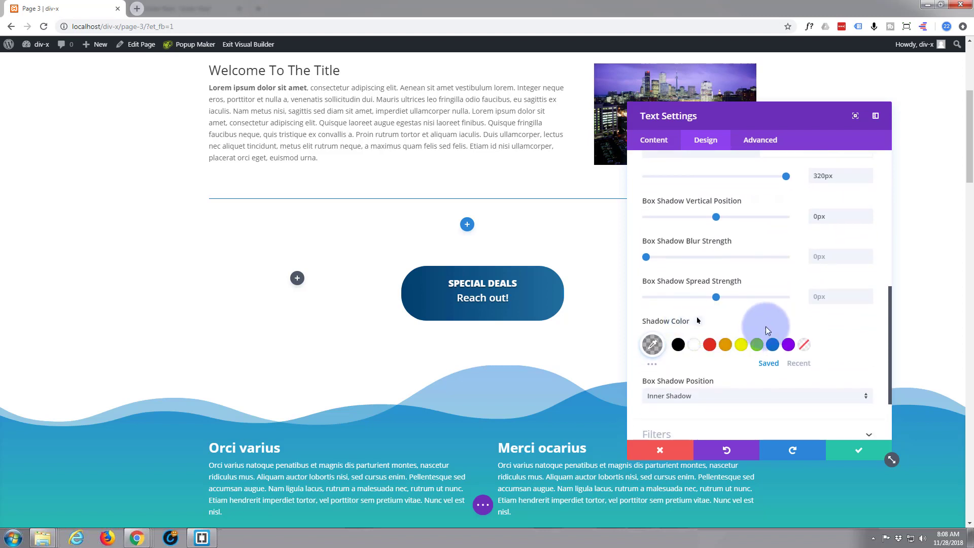
pyautogui.click(788, 345)
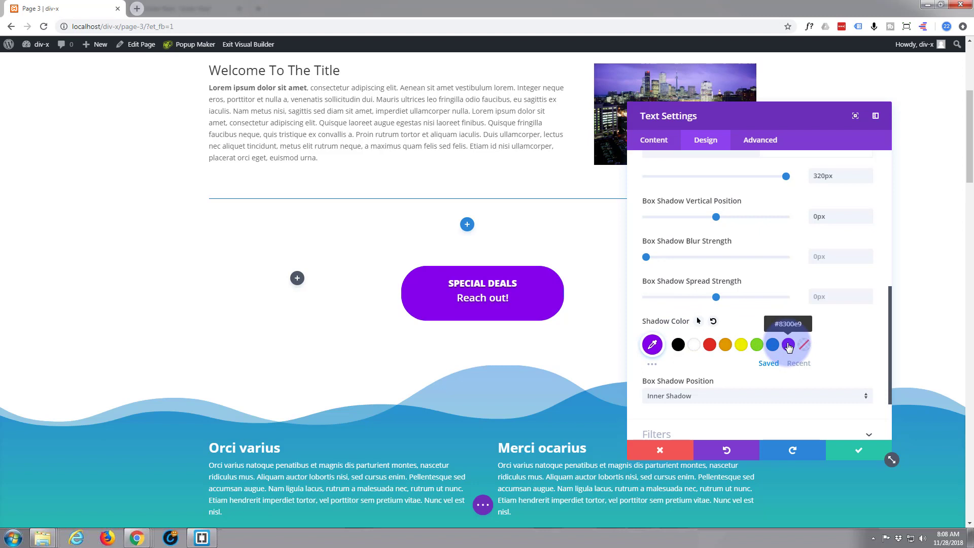
pyautogui.click(654, 347)
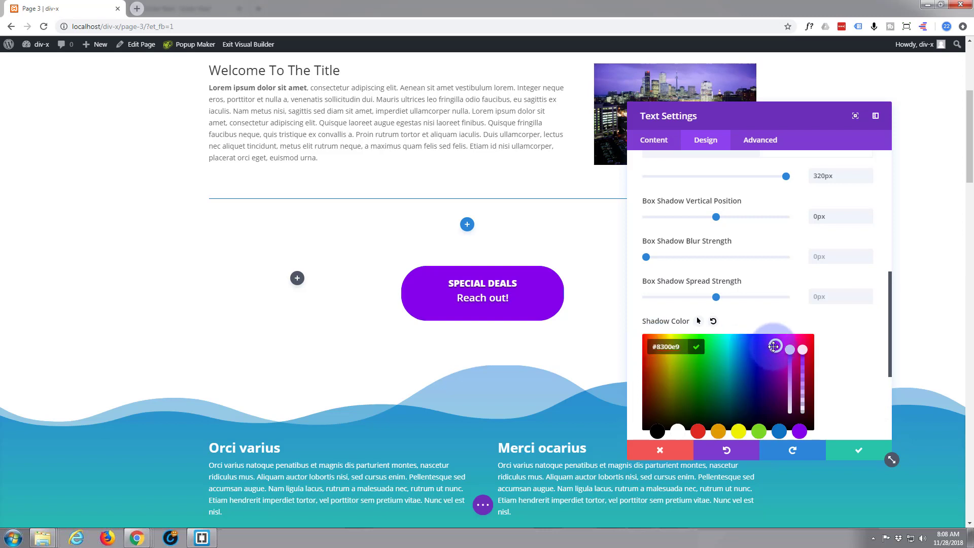
pyautogui.moveTo(775, 346); pyautogui.dragTo(769, 372)
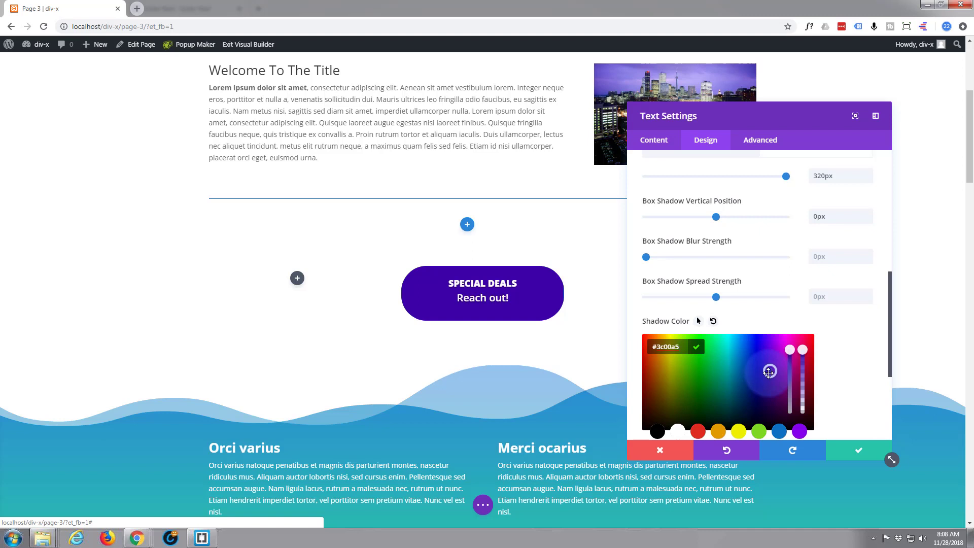
pyautogui.click(804, 360)
pyautogui.moveTo(808, 368)
pyautogui.mouseDown()
pyautogui.moveTo(808, 379)
pyautogui.moveTo(808, 356)
pyautogui.mouseUp()
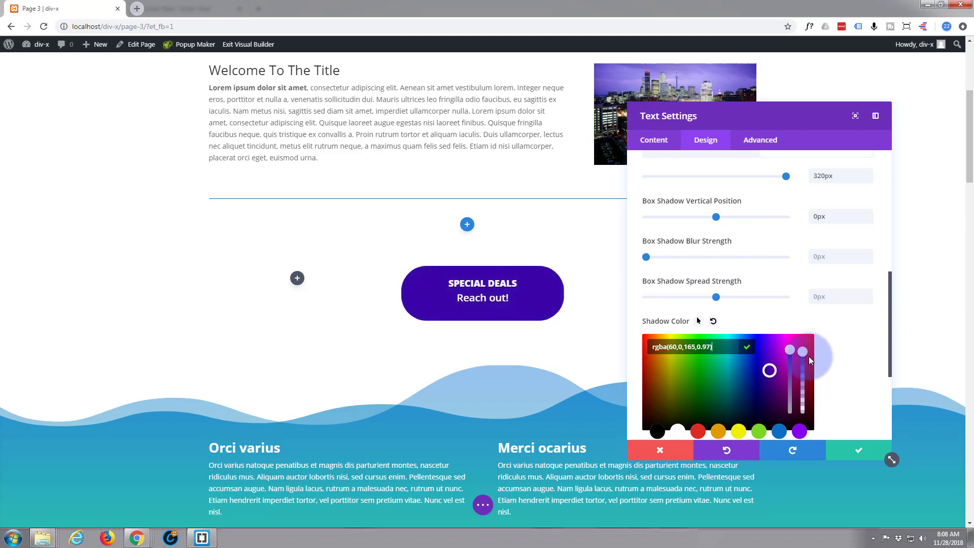
pyautogui.click(796, 321)
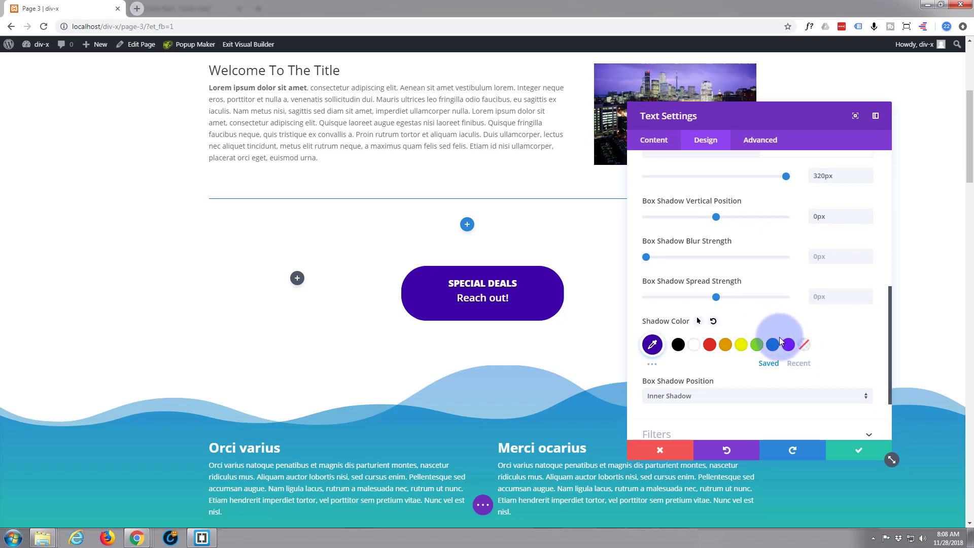
# Preview the recolored shadow on the button by alternating its horizontal position between the default and hover states.
pyautogui.scroll(2, 779, 336)
pyautogui.scroll(2, 779, 337)
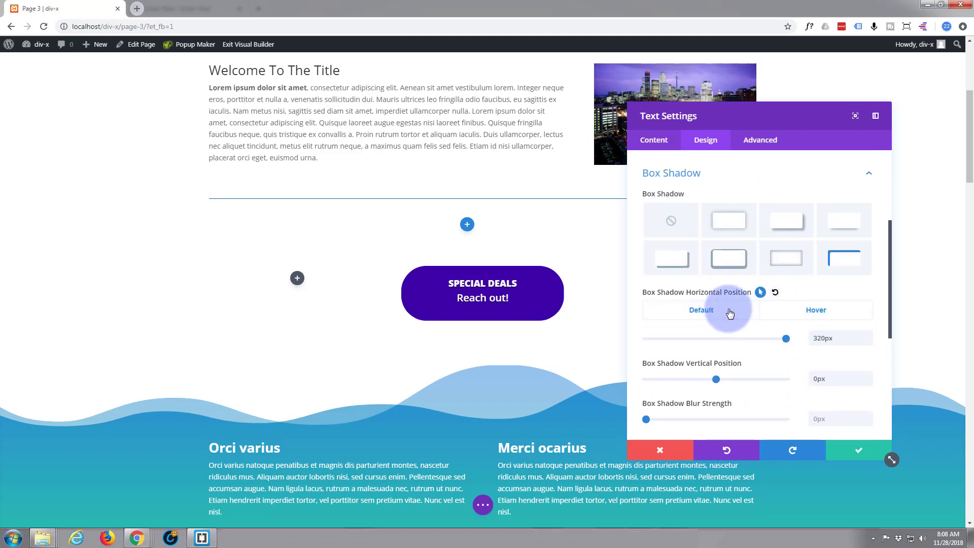
pyautogui.click(807, 311)
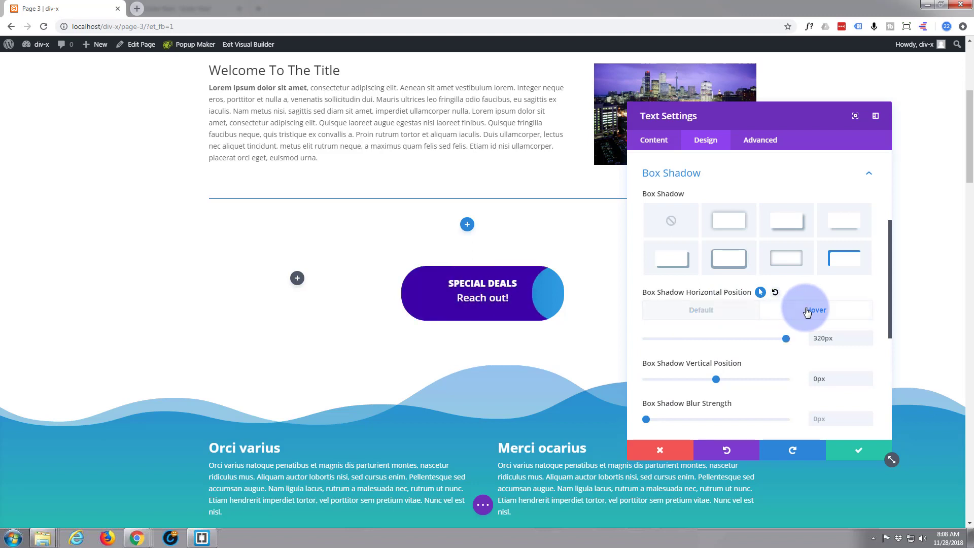
pyautogui.click(711, 314)
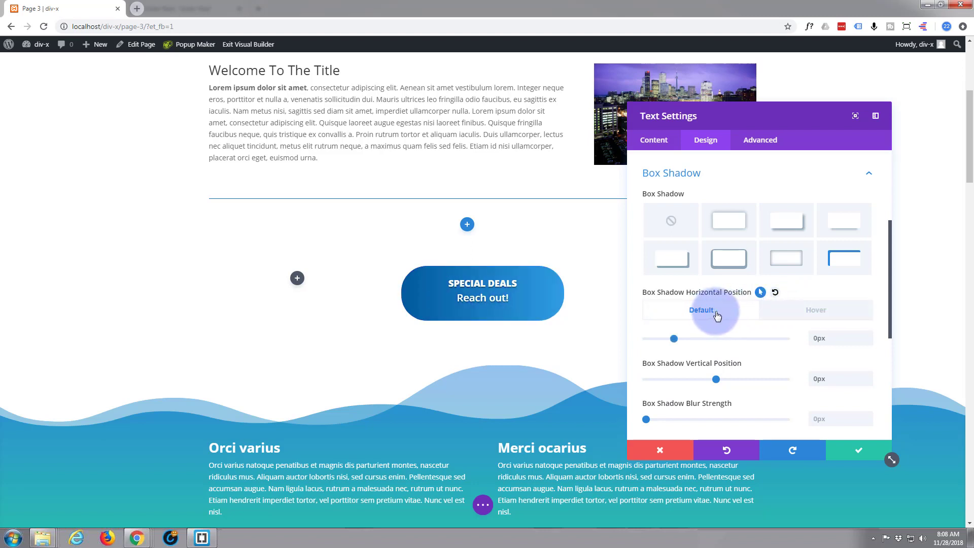
pyautogui.click(816, 310)
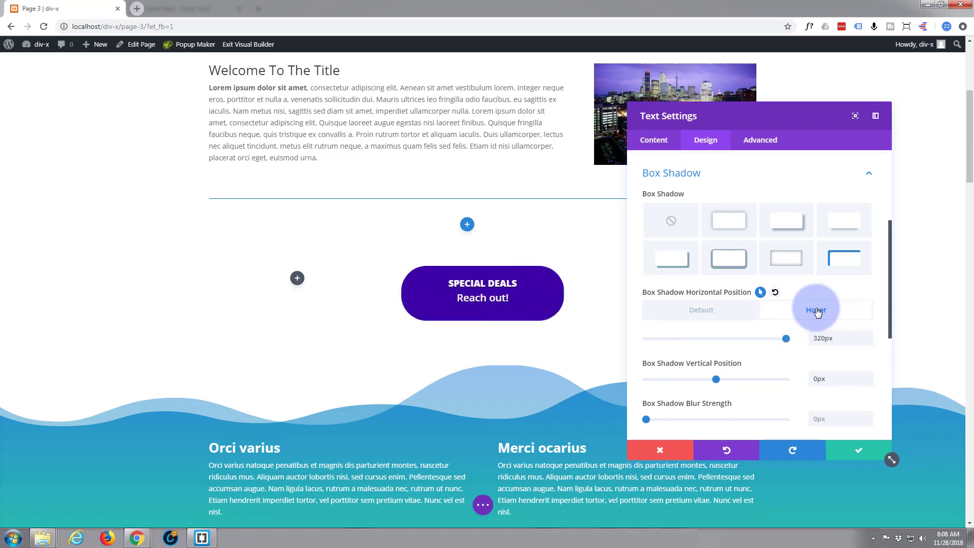
pyautogui.click(724, 315)
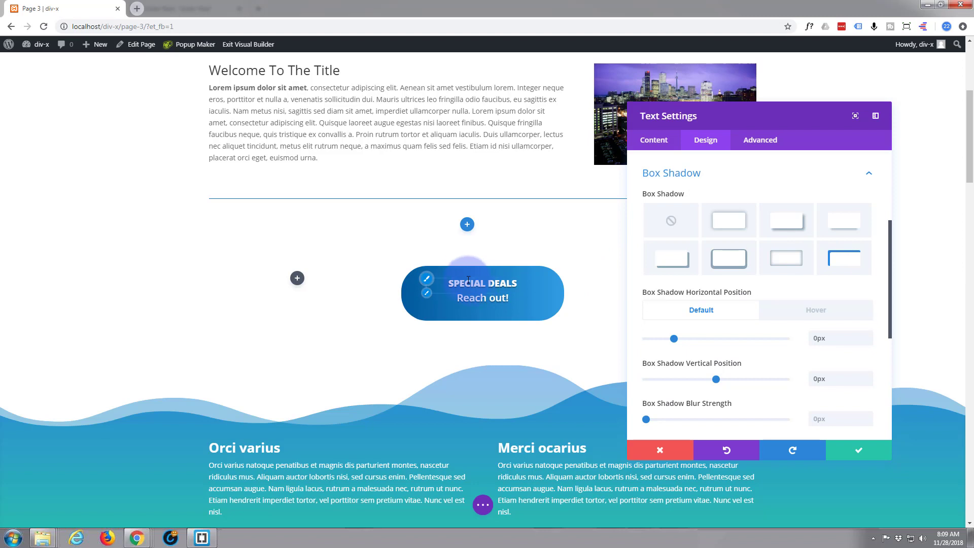
# Set the Heading 4 text size of the SPECIAL DEALS line to 24px.
pyautogui.click(428, 282)
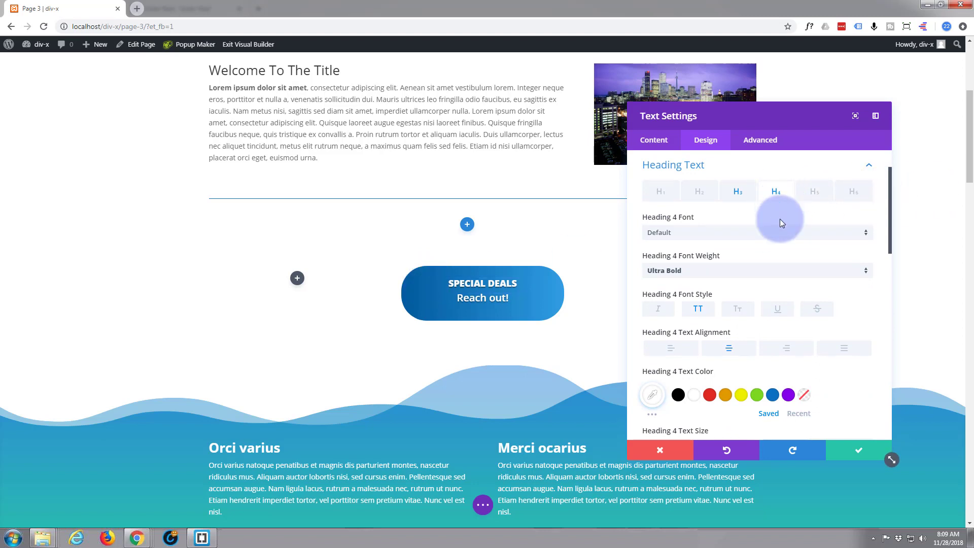
pyautogui.scroll(-3, 786, 270)
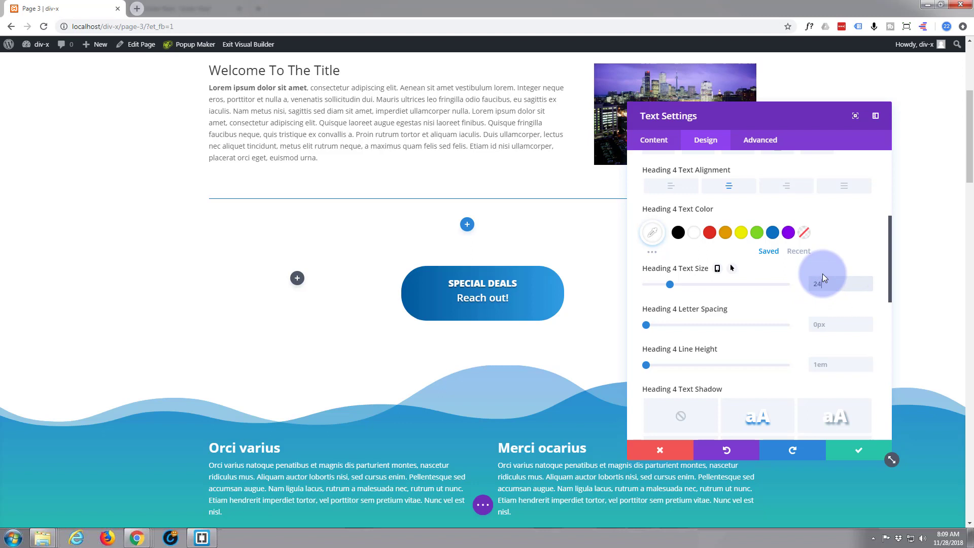
pyautogui.write('px')
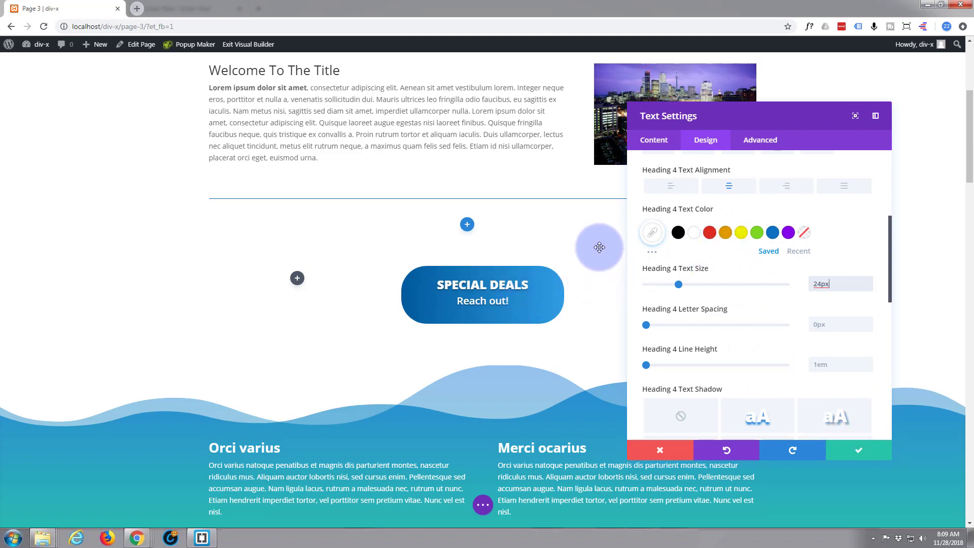
# Show the module link URL setting, leave it empty, and save the Text module's settings.
pyautogui.click(656, 141)
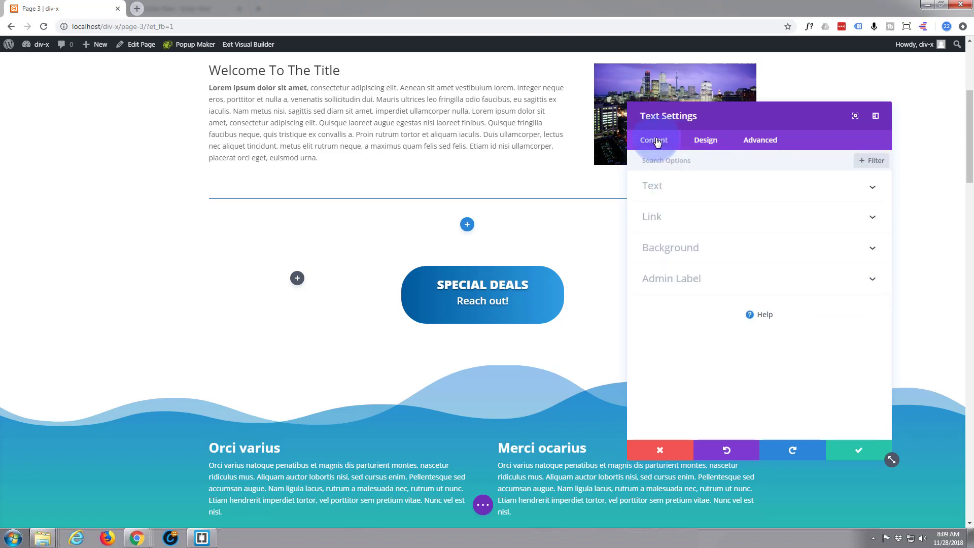
pyautogui.click(704, 225)
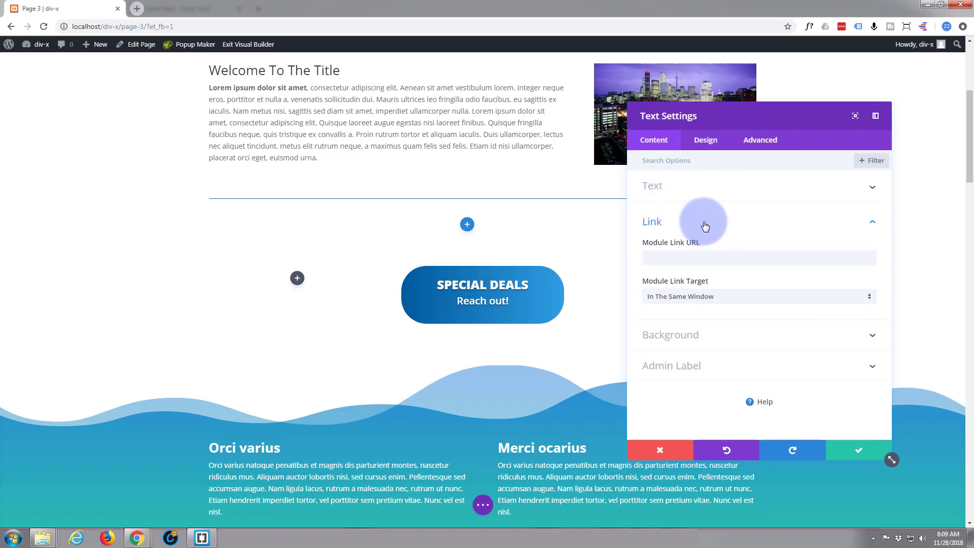
pyautogui.click(667, 258)
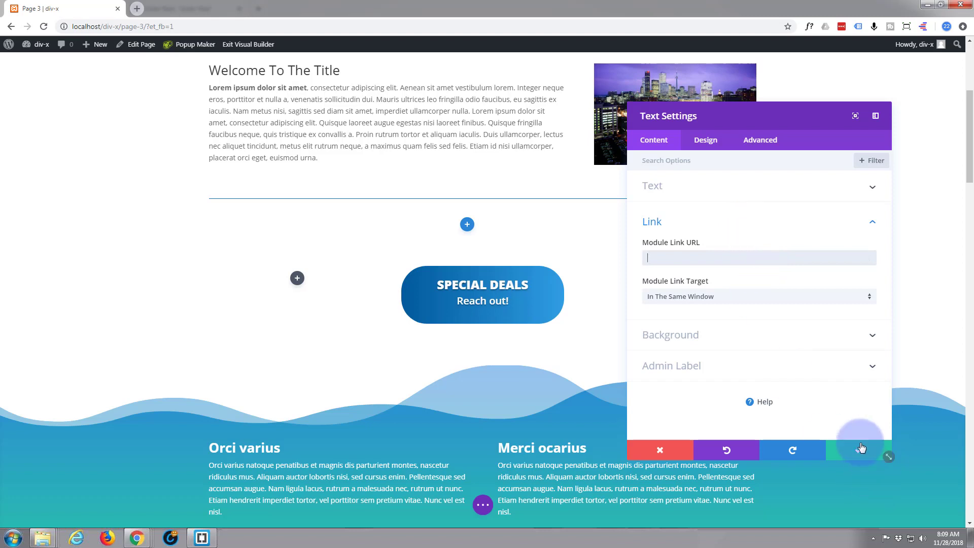
pyautogui.click(857, 451)
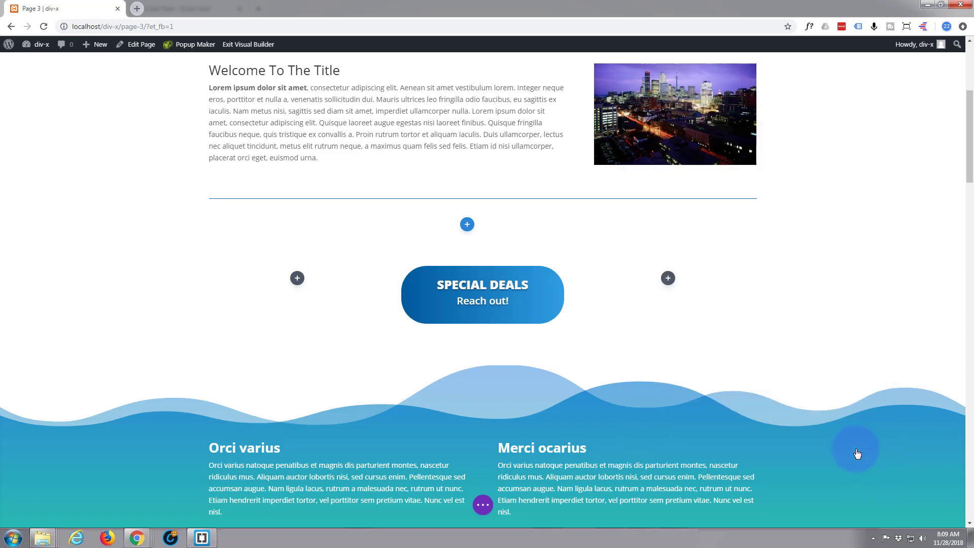
# Give the product grid section below the cloud divider the CSS ID specials and save the section's settings.
pyautogui.scroll(-2, 292, 226)
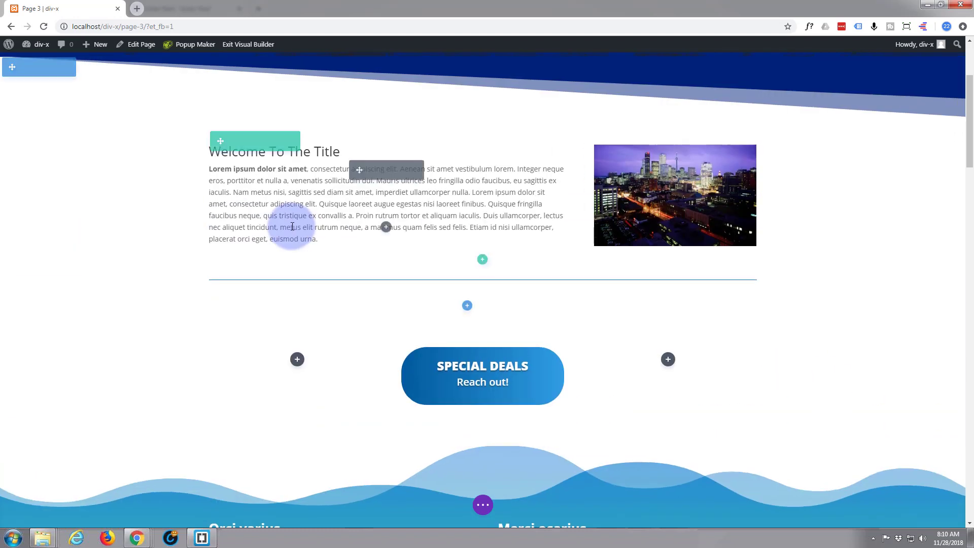
pyautogui.scroll(-5, 296, 229)
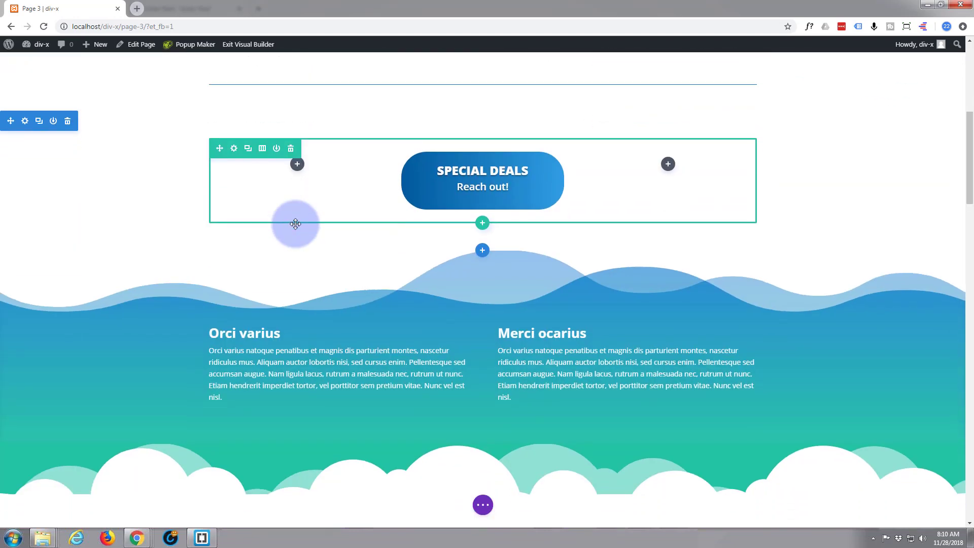
pyautogui.scroll(-4, 297, 224)
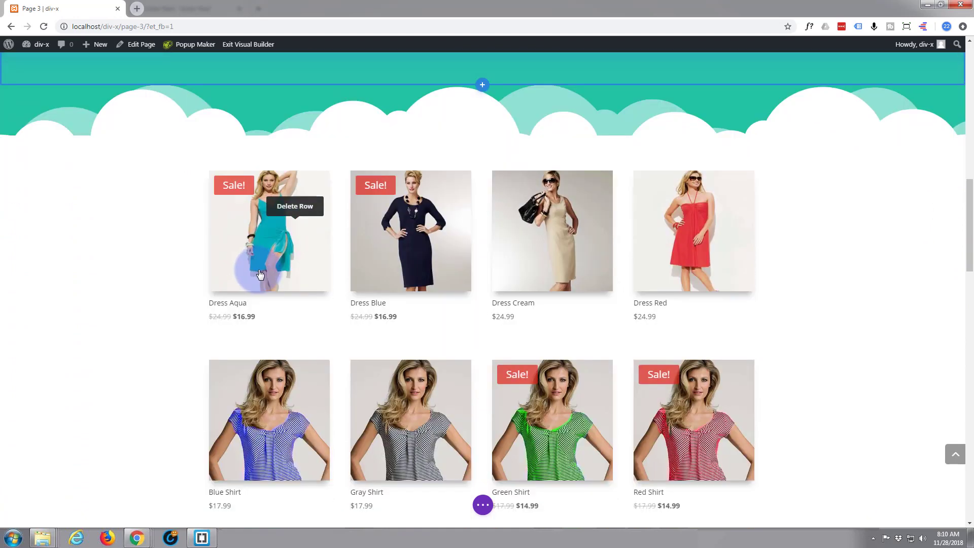
pyautogui.scroll(2, 201, 259)
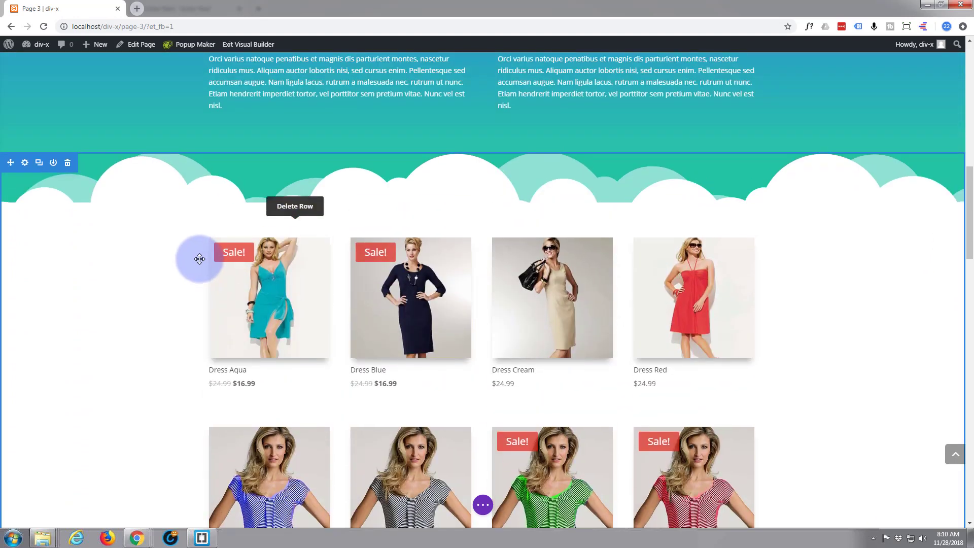
pyautogui.scroll(-1, 199, 259)
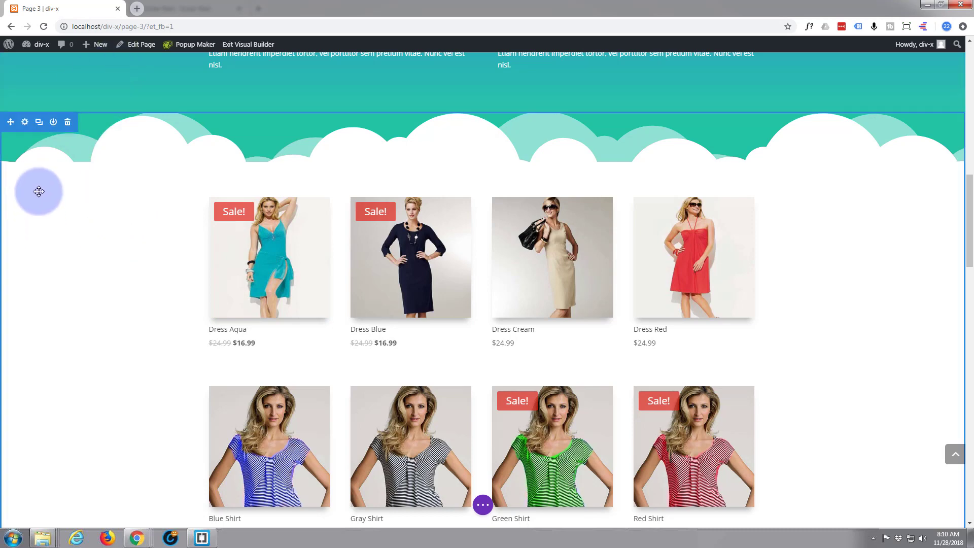
pyautogui.click(25, 123)
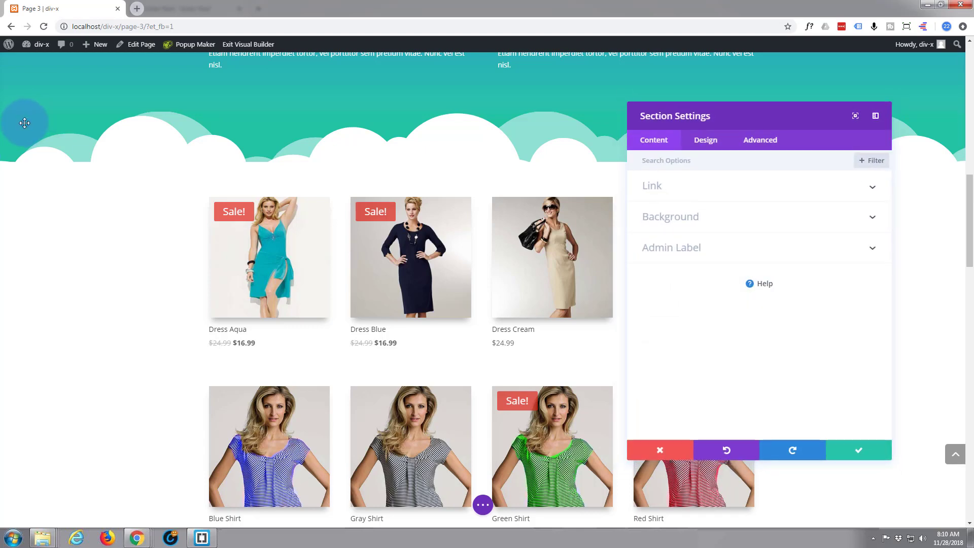
pyautogui.click(762, 144)
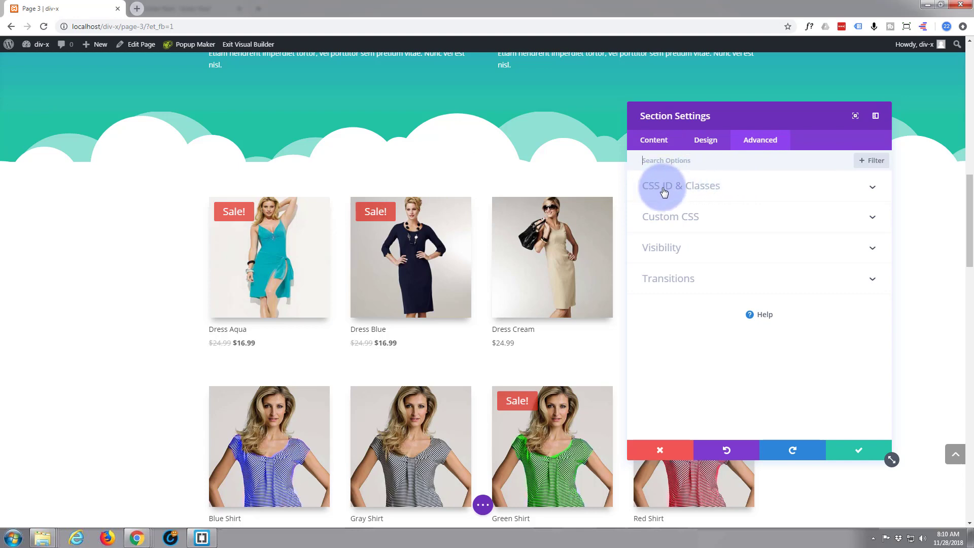
pyautogui.click(869, 191)
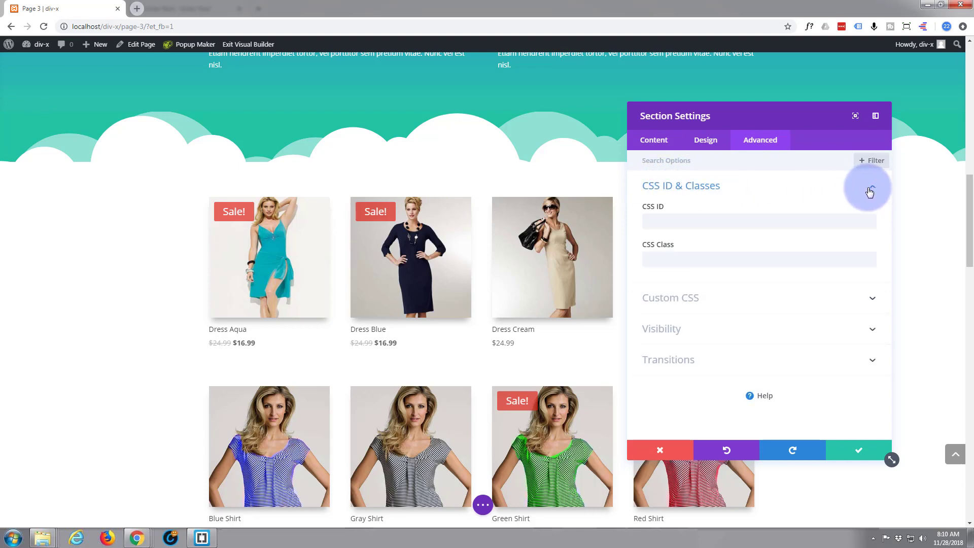
pyautogui.click(677, 220)
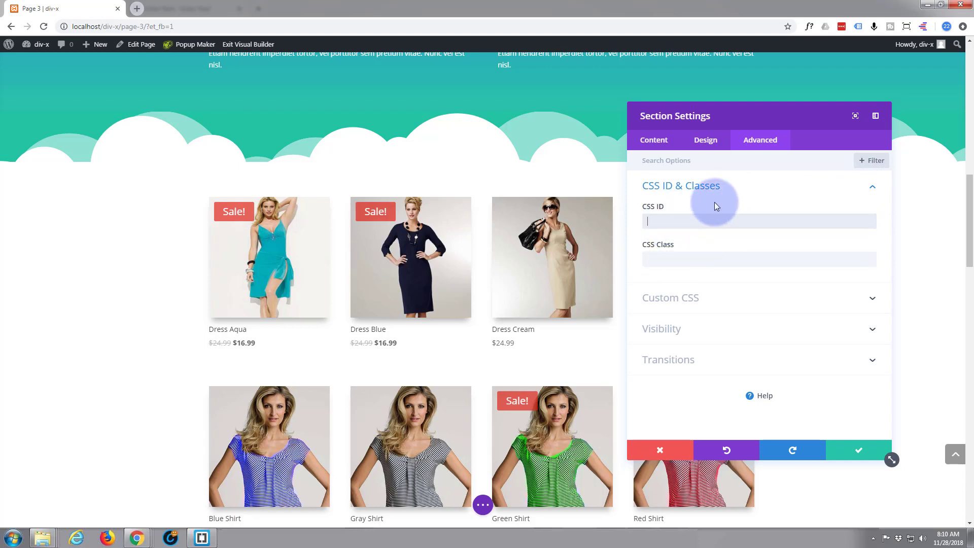
pyautogui.write('specials')
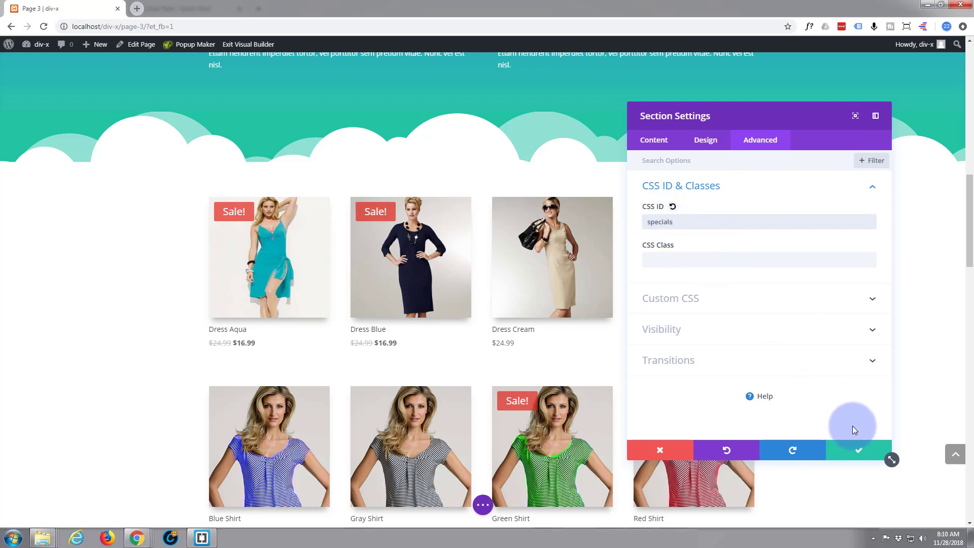
pyautogui.click(859, 452)
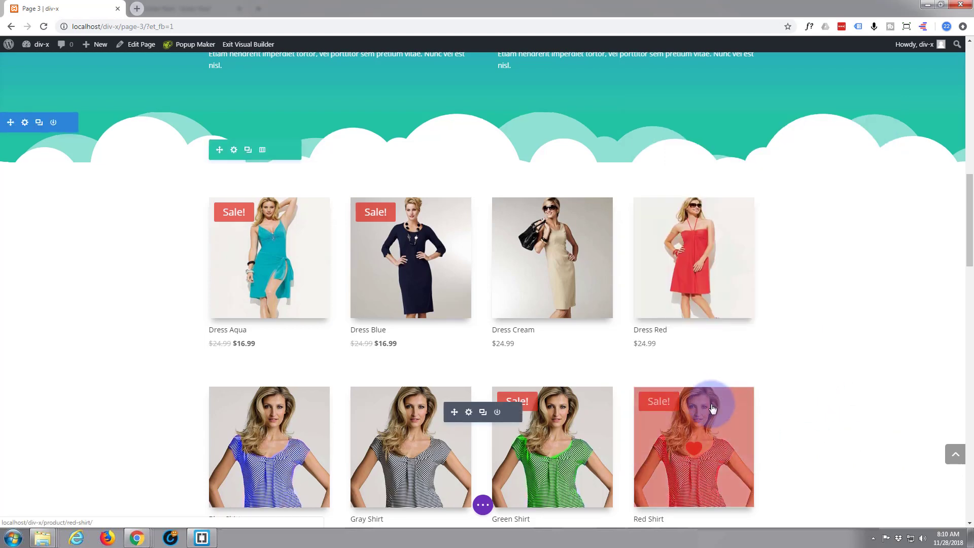
# Set the SPECIAL DEALS Text module's link URL to #specials, with the link target kept in the same window.
pyautogui.scroll(9, 712, 406)
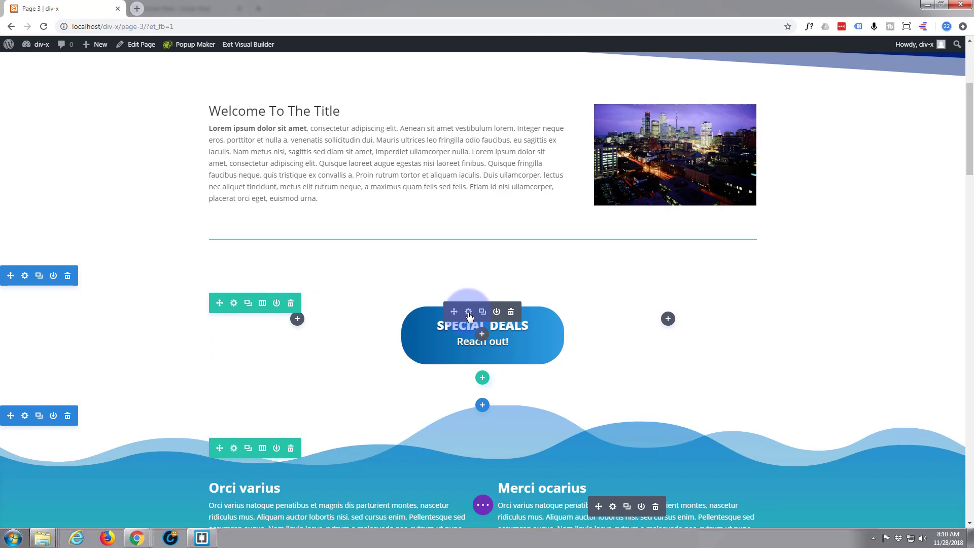
pyautogui.click(468, 313)
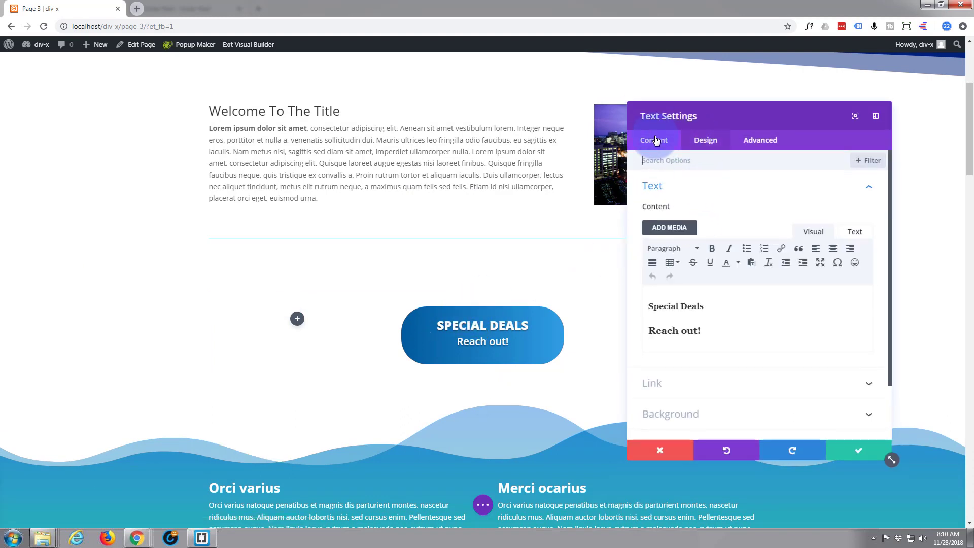
pyautogui.scroll(-2, 733, 232)
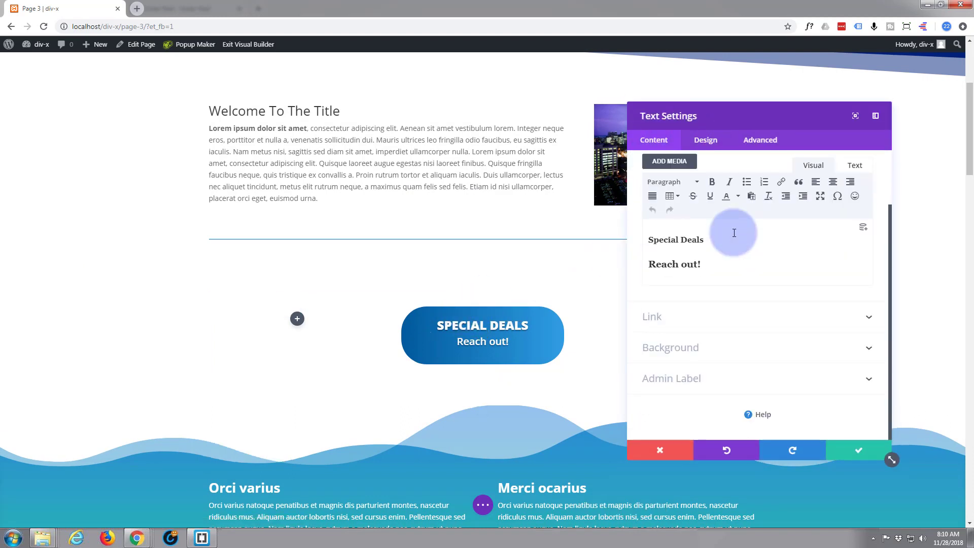
pyautogui.scroll(-1, 730, 274)
pyautogui.click(728, 318)
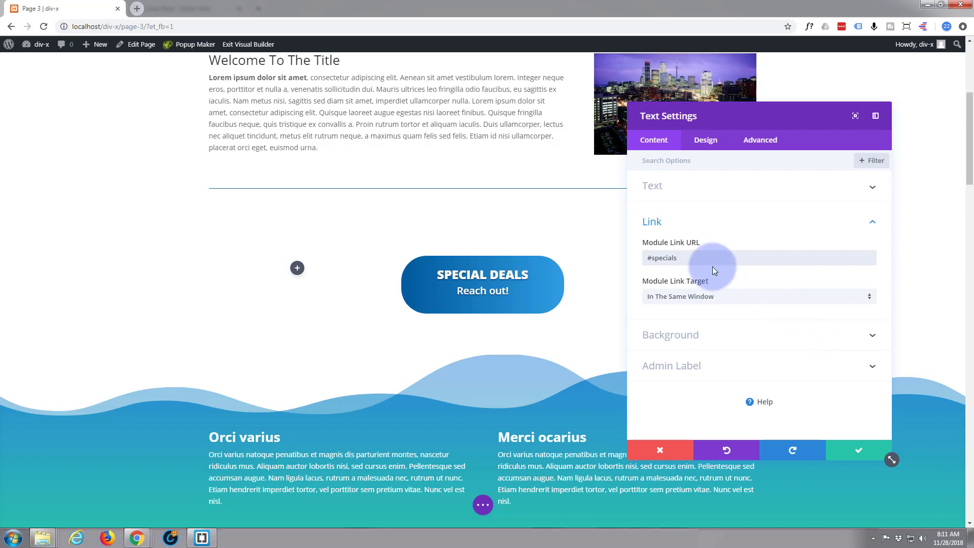
pyautogui.click(872, 225)
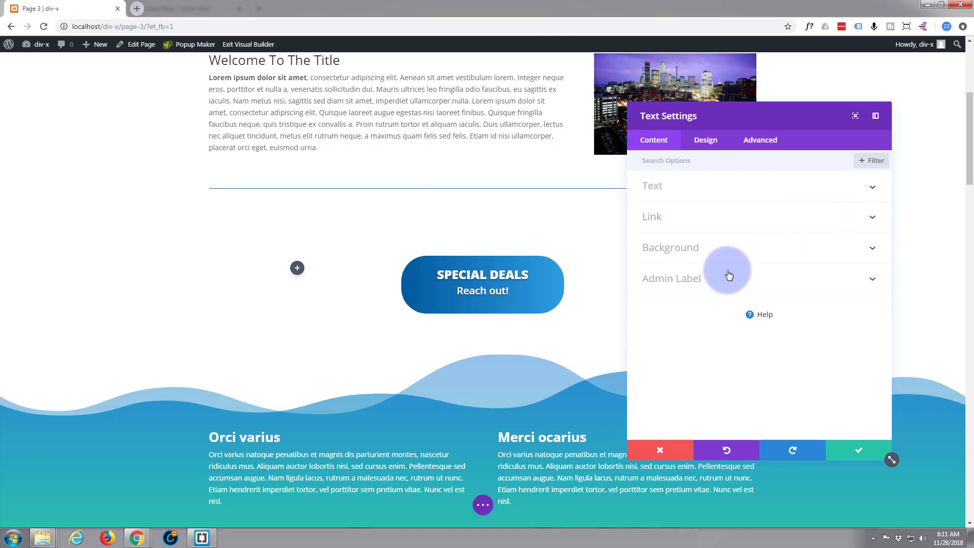
# Apply the Flip animation to the SPECIAL DEALS button with a duration of 1550ms and save the module's settings.
pyautogui.click(708, 142)
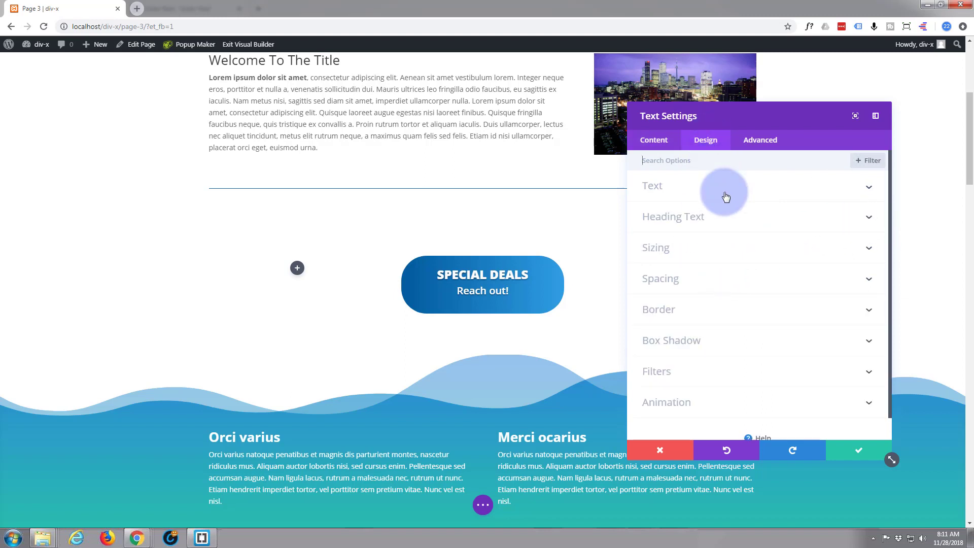
pyautogui.scroll(-1, 744, 273)
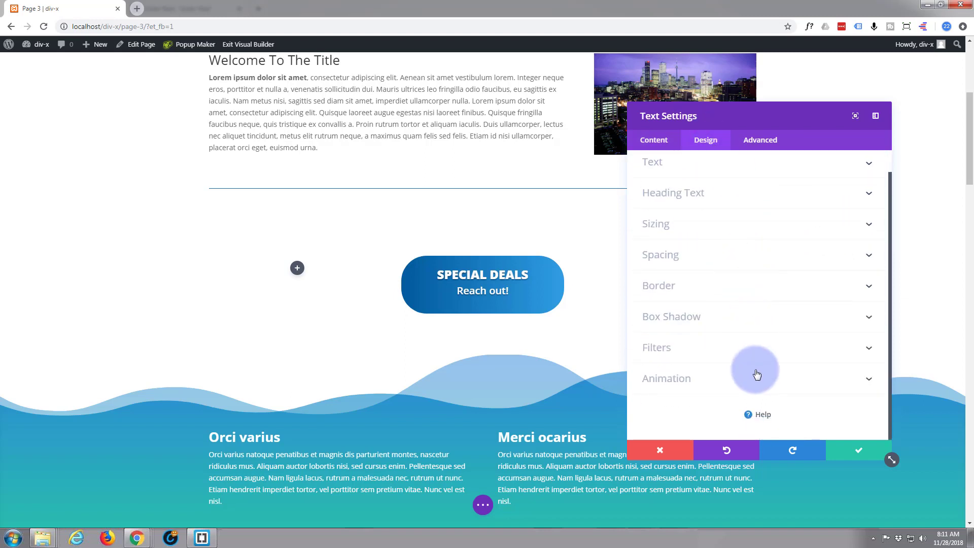
pyautogui.click(759, 382)
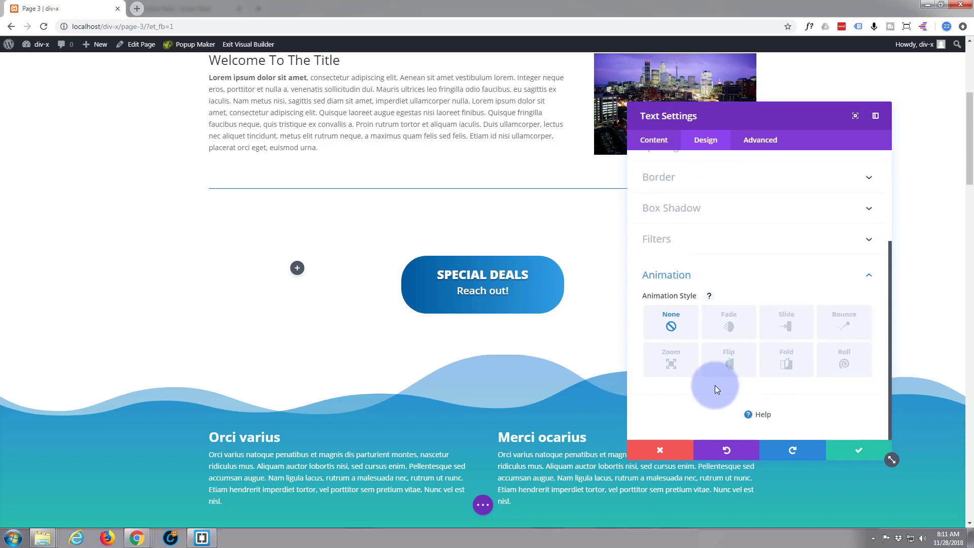
pyautogui.click(734, 360)
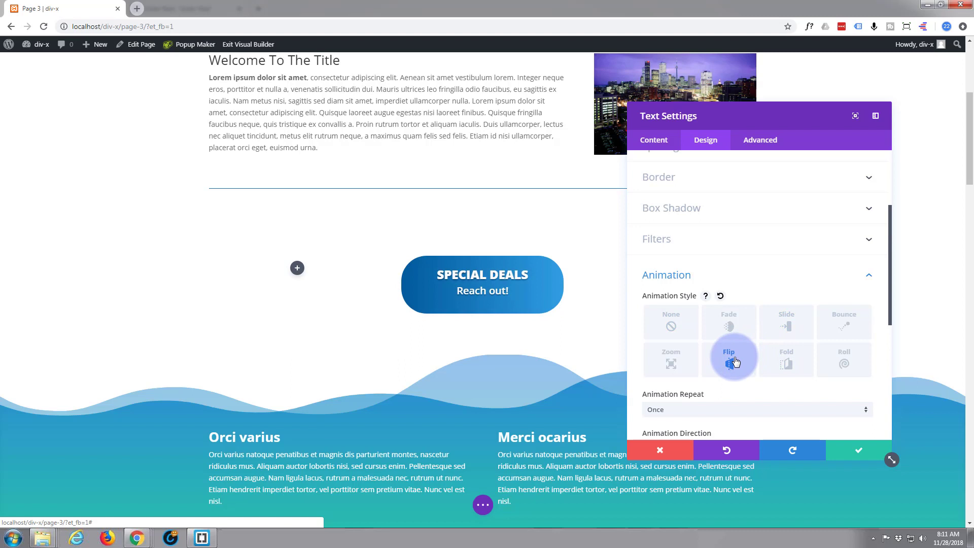
pyautogui.scroll(-3, 733, 357)
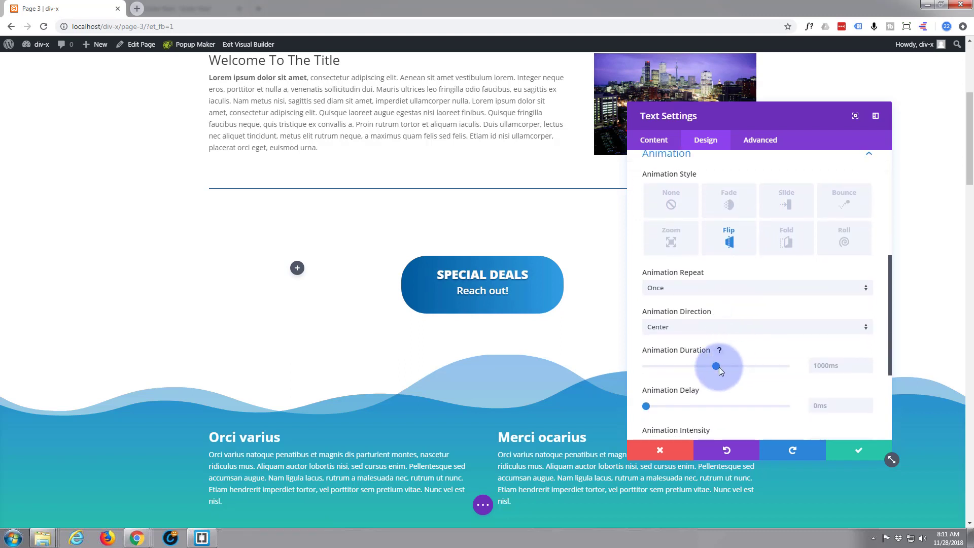
pyautogui.moveTo(715, 366); pyautogui.dragTo(756, 366)
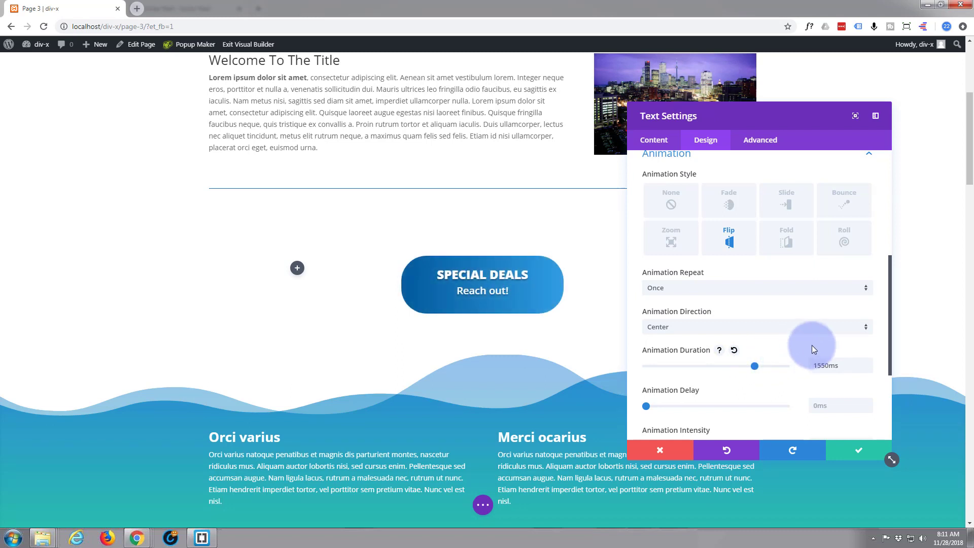
pyautogui.click(857, 451)
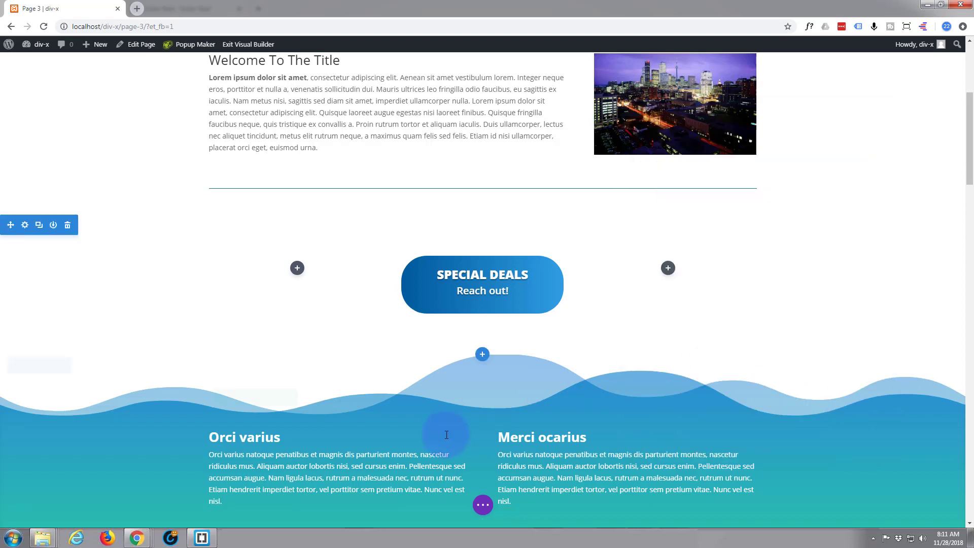
# Save the page, exit the Visual Builder and reload the live page with the SPECIAL DEALS button in view.
pyautogui.click(483, 505)
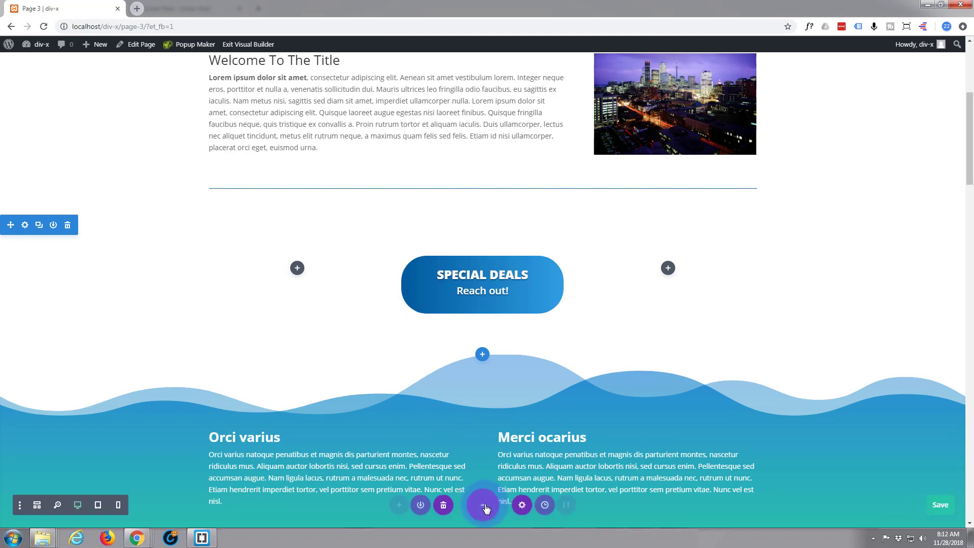
pyautogui.click(927, 507)
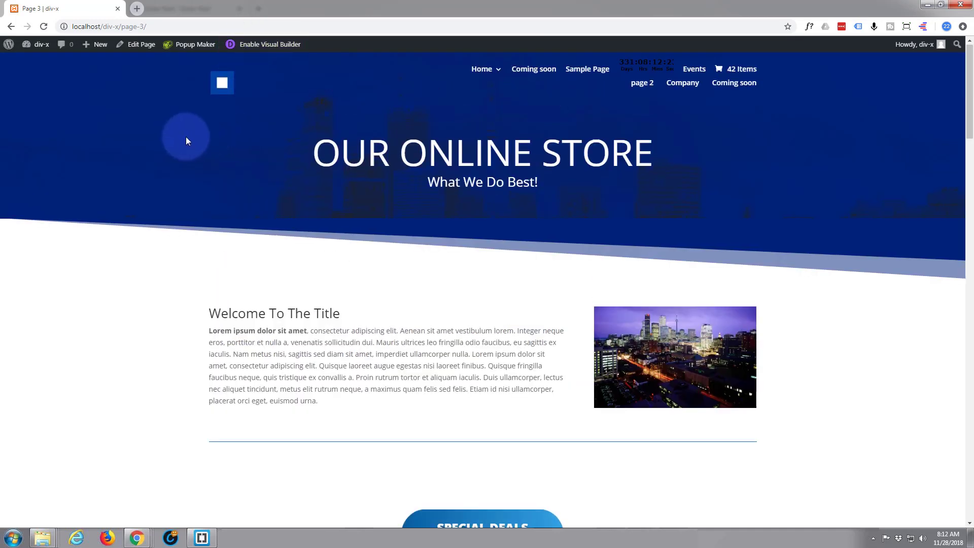
pyautogui.scroll(-3, 185, 136)
pyautogui.scroll(-1, 186, 136)
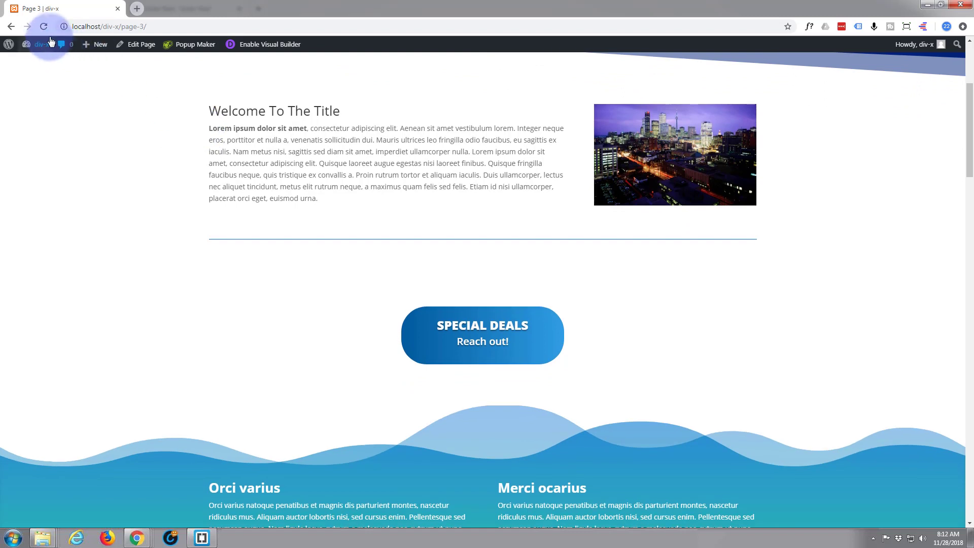
pyautogui.click(43, 27)
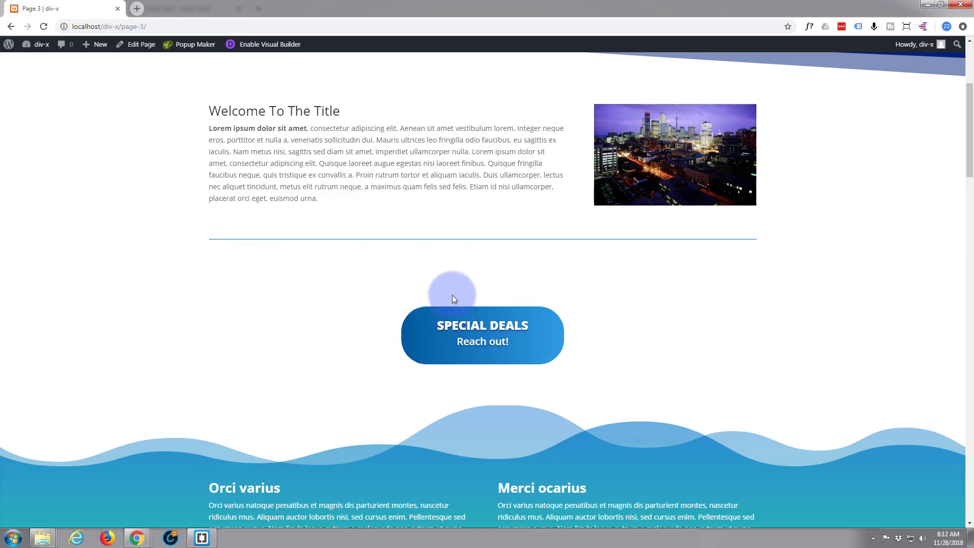
# Test the SPECIAL DEALS button's anchor link to the product grid twice on the live page.
pyautogui.click(472, 343)
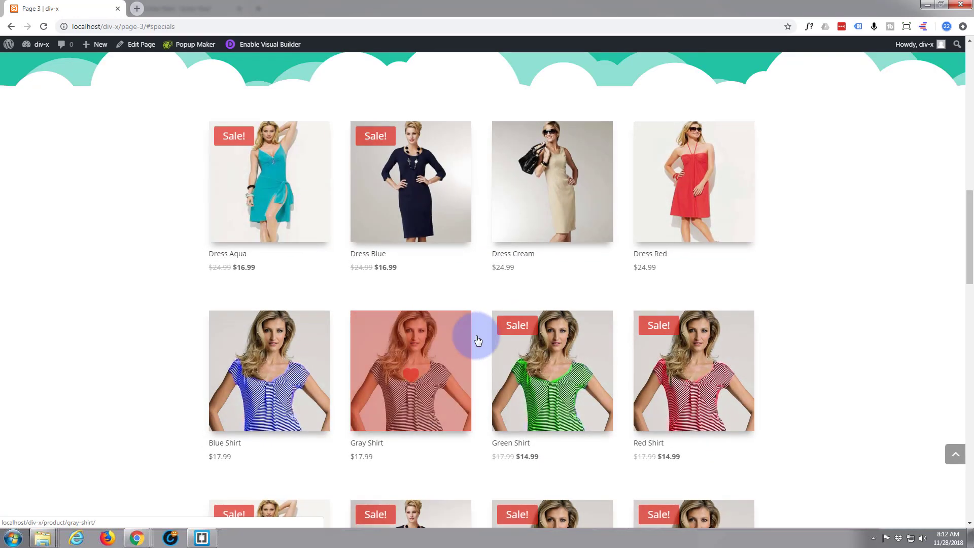
pyautogui.scroll(10, 136, 318)
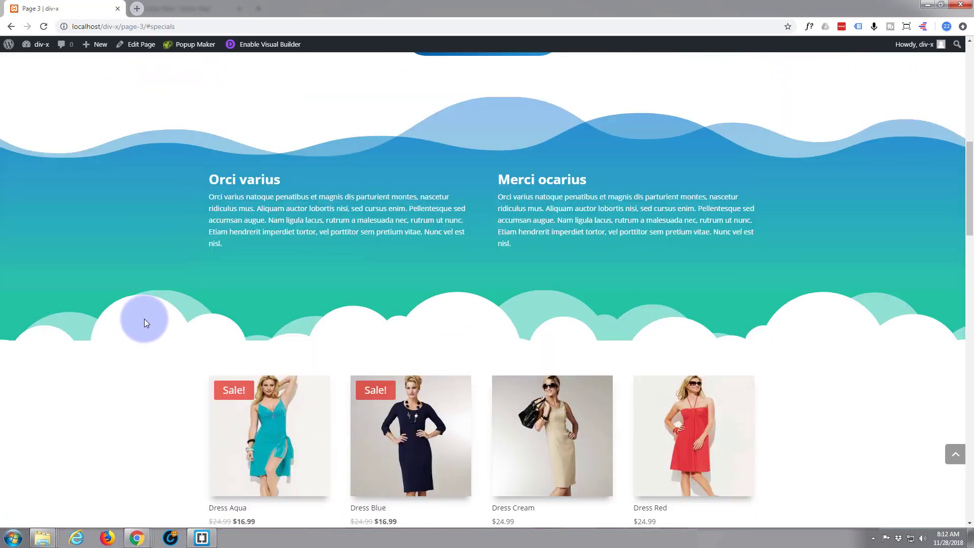
pyautogui.scroll(2, 163, 318)
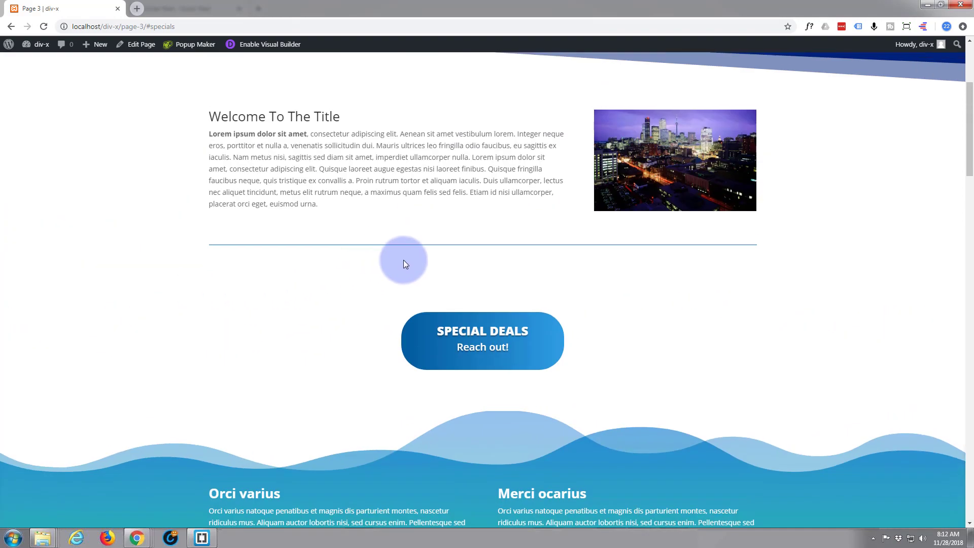
pyautogui.click(491, 353)
pyautogui.scroll(4, 181, 367)
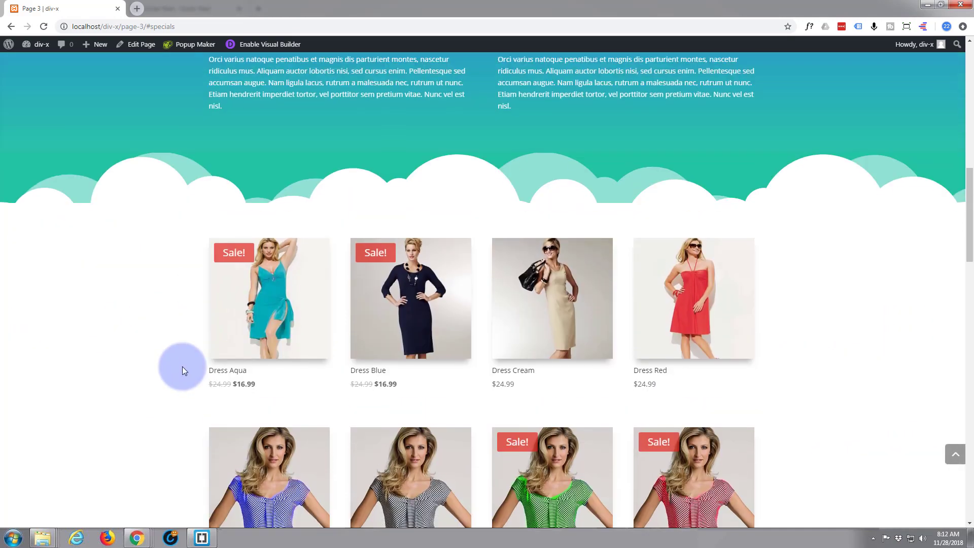
pyautogui.scroll(2, 184, 366)
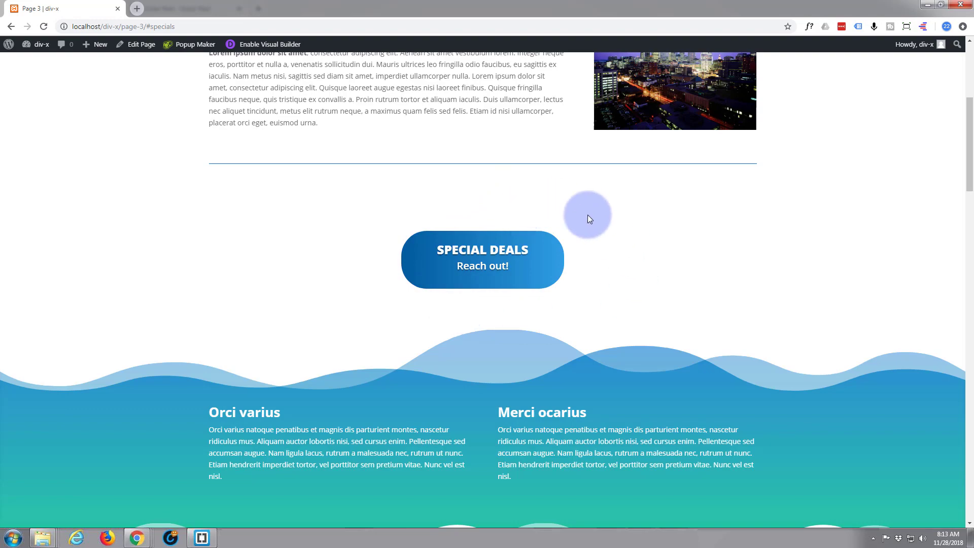
pyautogui.scroll(5, 592, 269)
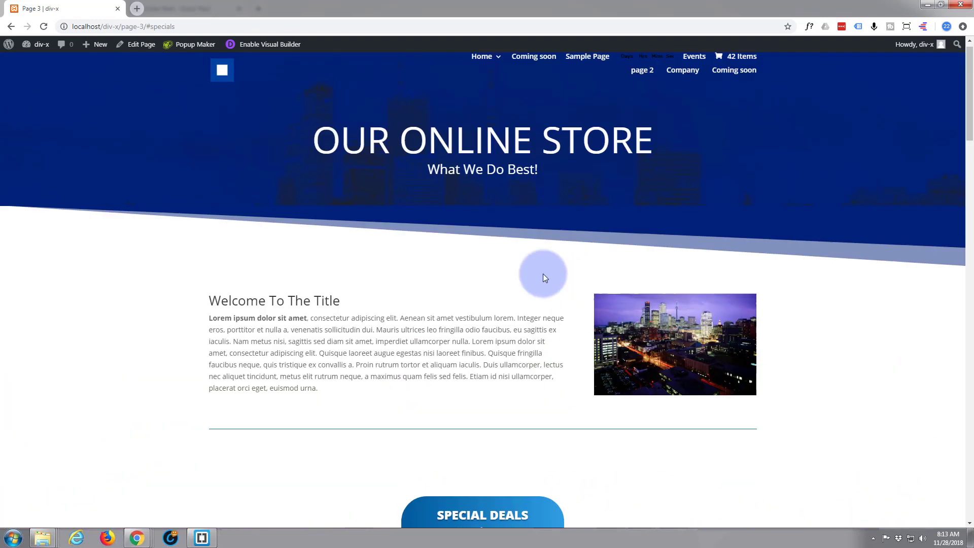
pyautogui.scroll(-10, 539, 278)
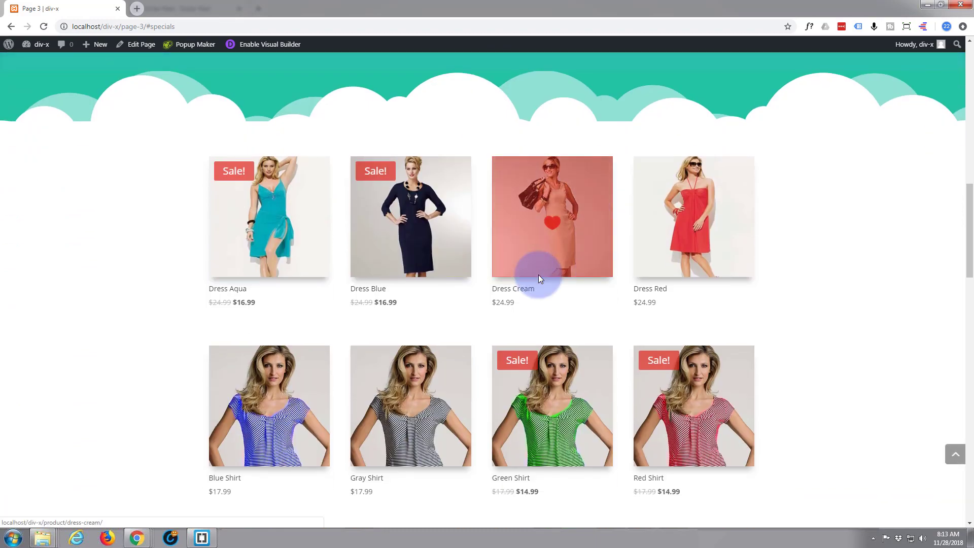
pyautogui.scroll(3, 538, 275)
pyautogui.scroll(7, 541, 278)
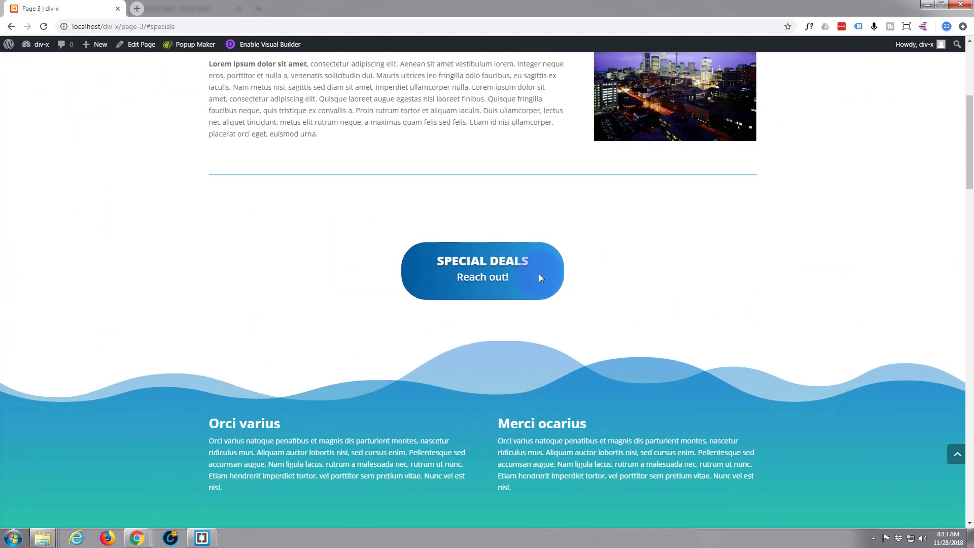